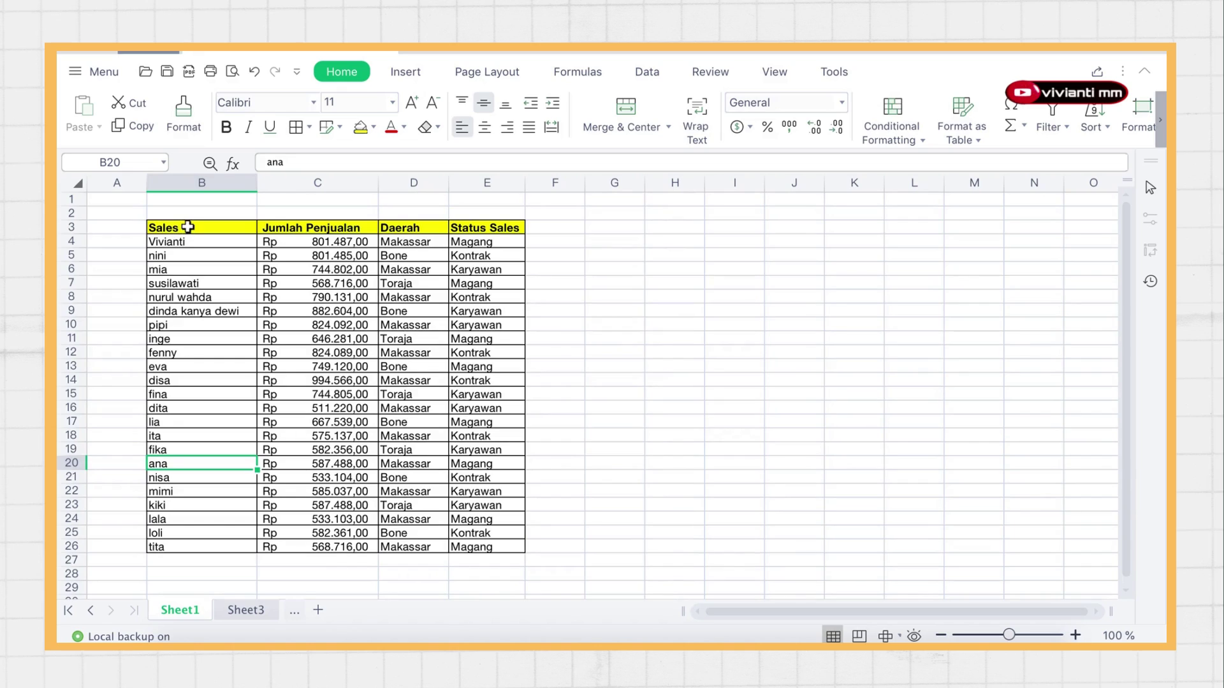
Step: Create a PivotTable on a new worksheet from the Sheet1 sales data in B3:E26
{"action": "left_click_drag", "start_coordinate": [186, 228], "coordinate": [503, 546]}
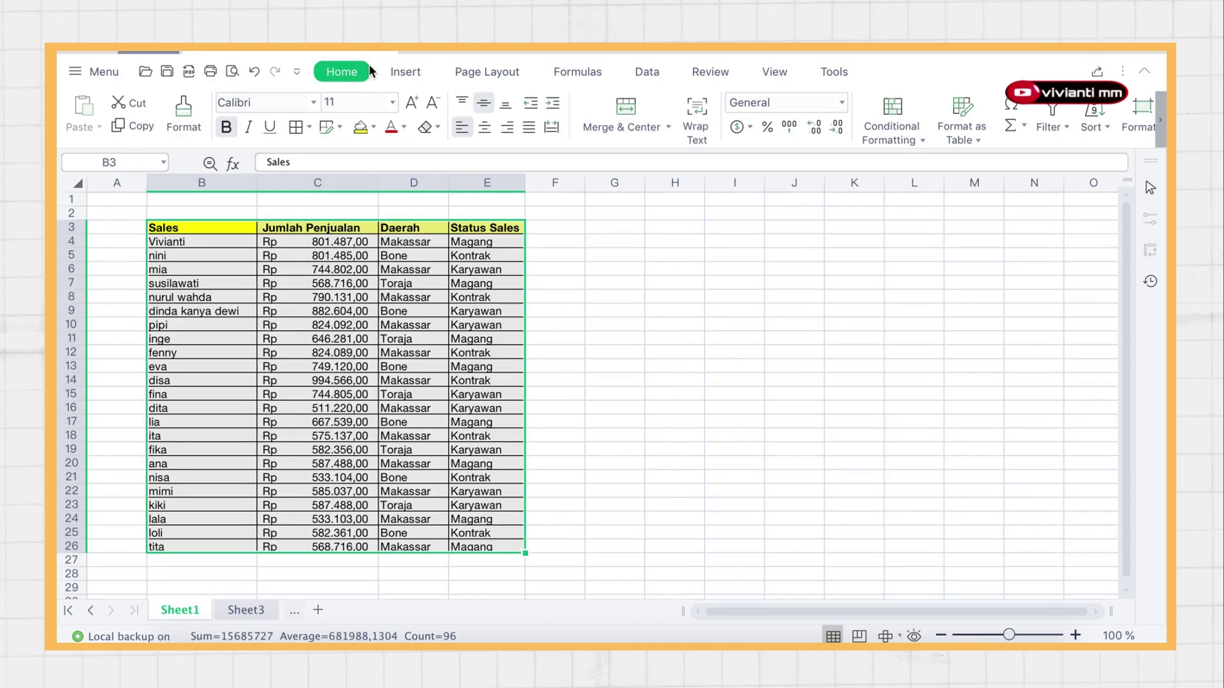
{"action": "left_click", "coordinate": [396, 70]}
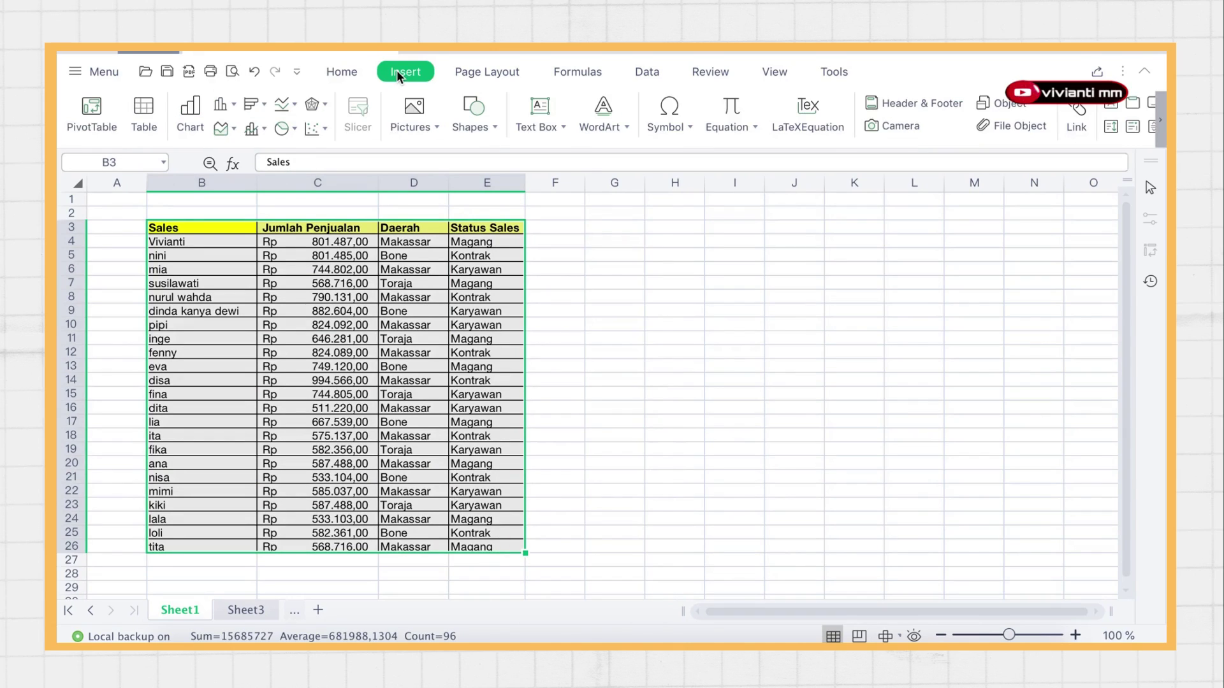
{"action": "left_click", "coordinate": [90, 110]}
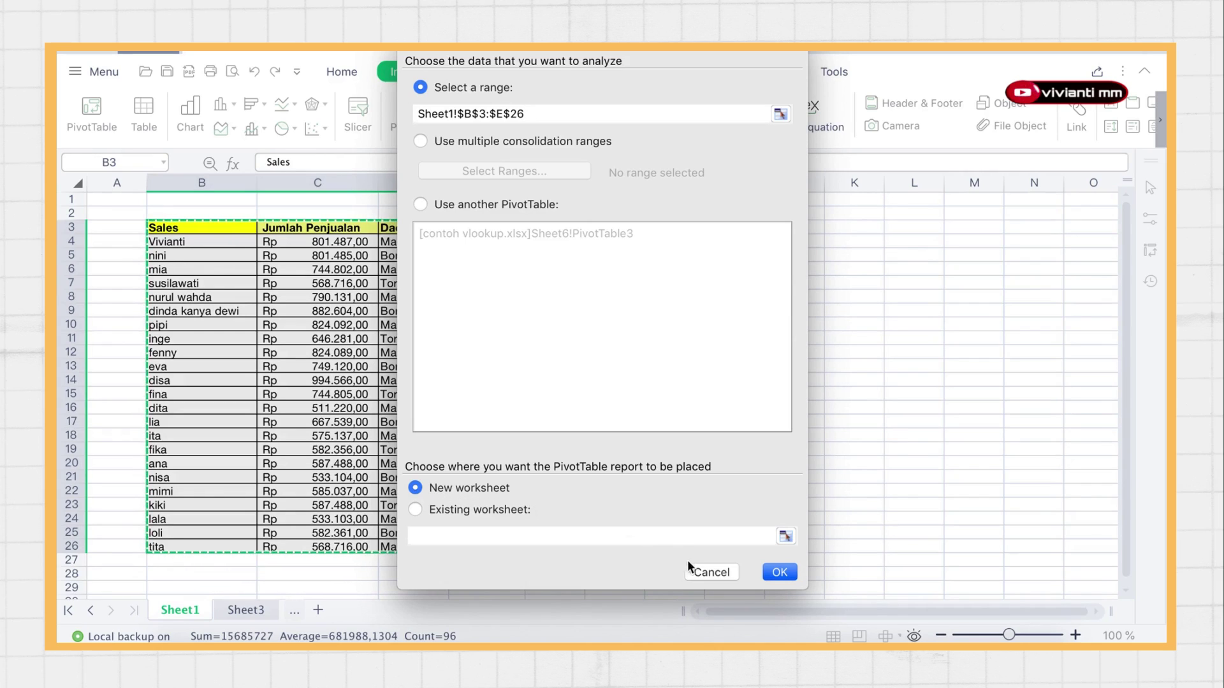
{"action": "left_click", "coordinate": [774, 572]}
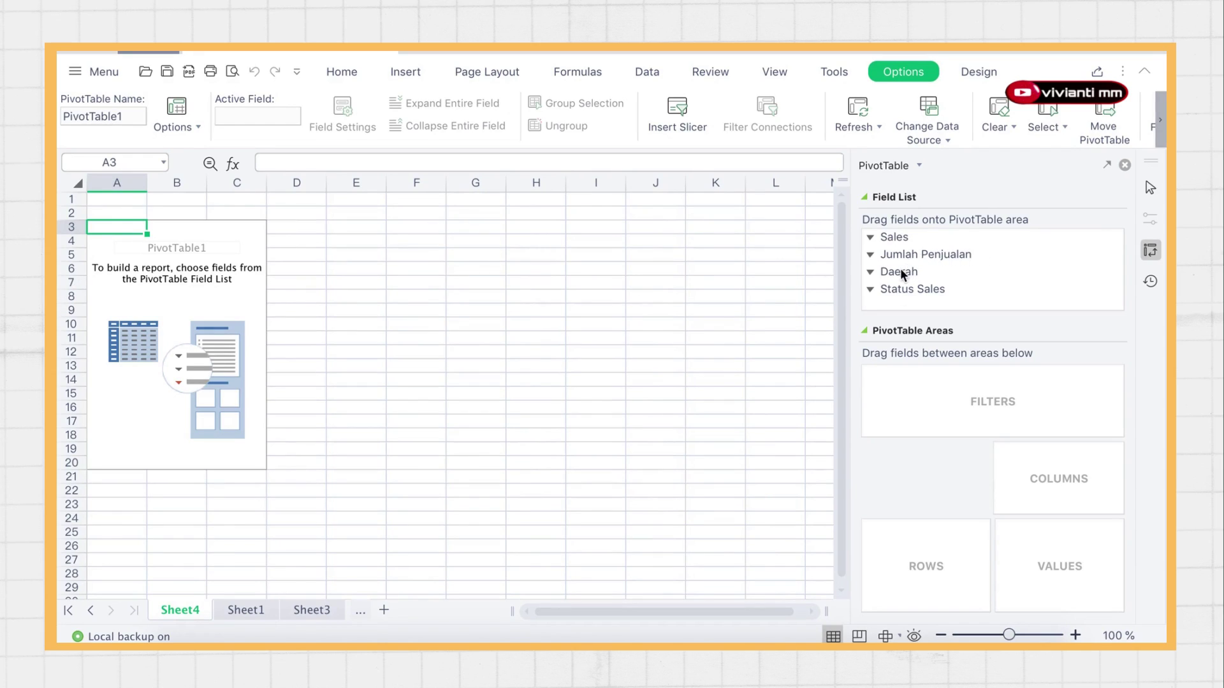
Step: Add Daerah to the pivot table's rows and Jumlah Penjualan to its values
{"action": "left_click_drag", "start_coordinate": [903, 273], "coordinate": [916, 558]}
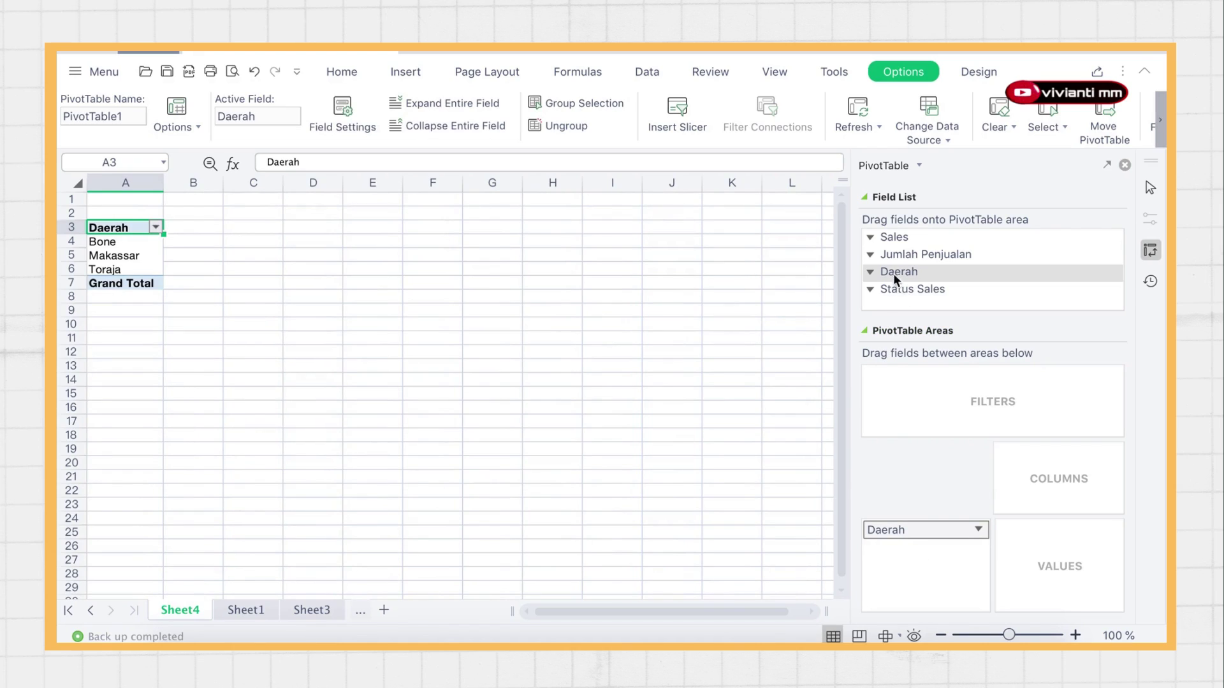
{"action": "left_click_drag", "start_coordinate": [889, 256], "coordinate": [1038, 563]}
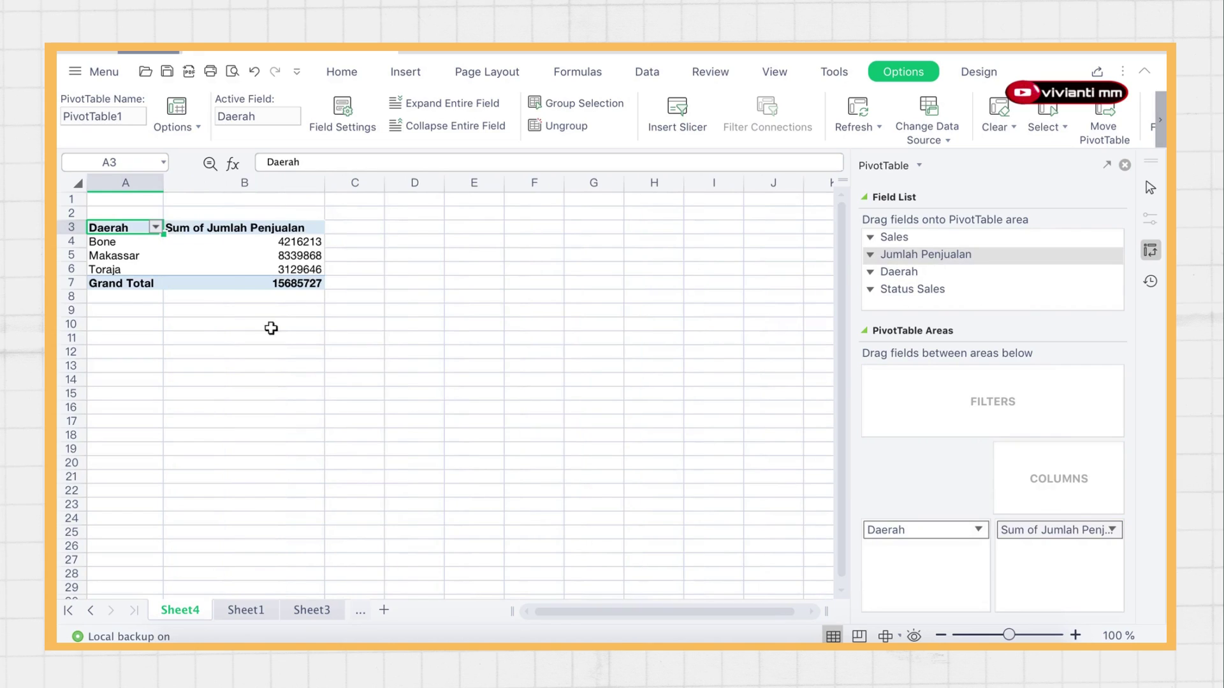
Step: Try to rename the summed value field as "Jumlah Penjualan"
{"action": "left_click", "coordinate": [230, 233]}
{"action": "key", "text": "ctrl+Down"}
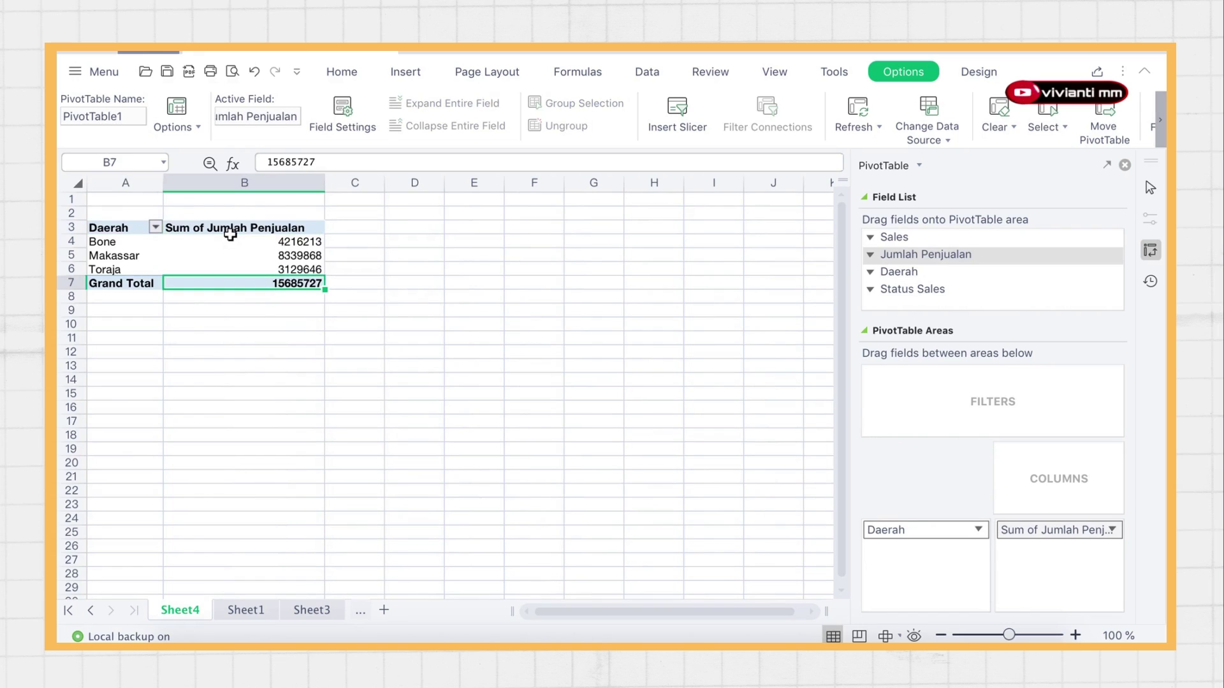
{"action": "left_click", "coordinate": [232, 229]}
{"action": "double_click", "coordinate": [231, 228]}
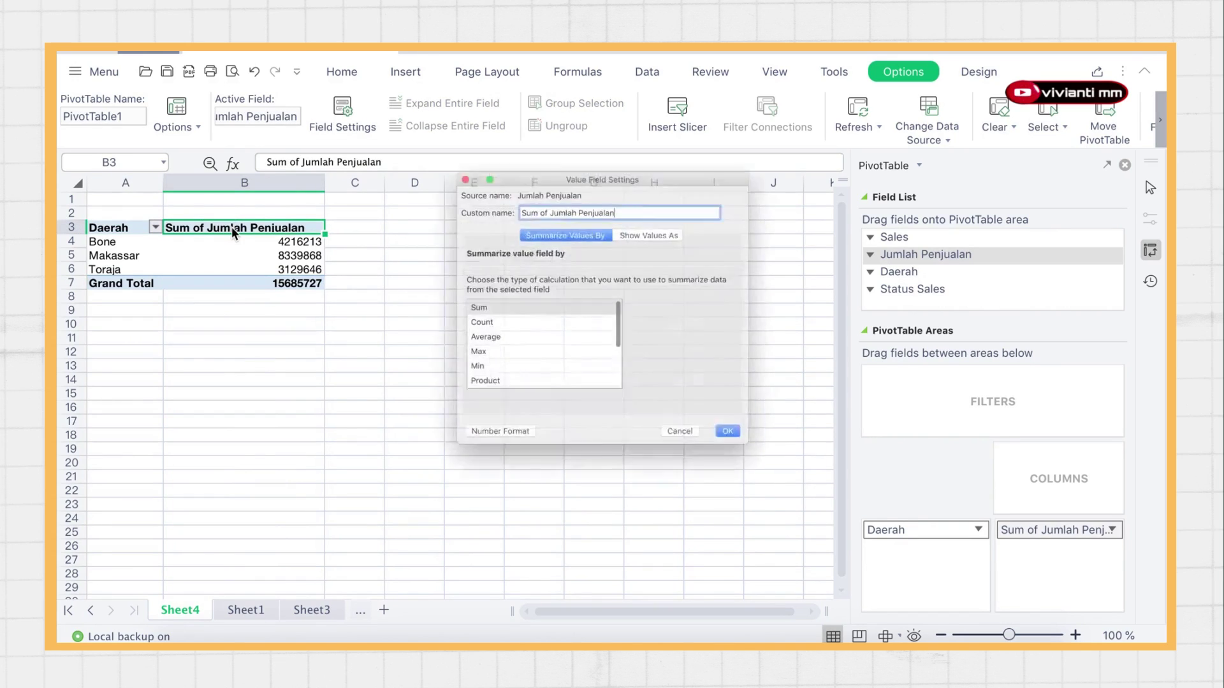
{"action": "left_click_drag", "start_coordinate": [647, 172], "coordinate": [475, 170]}
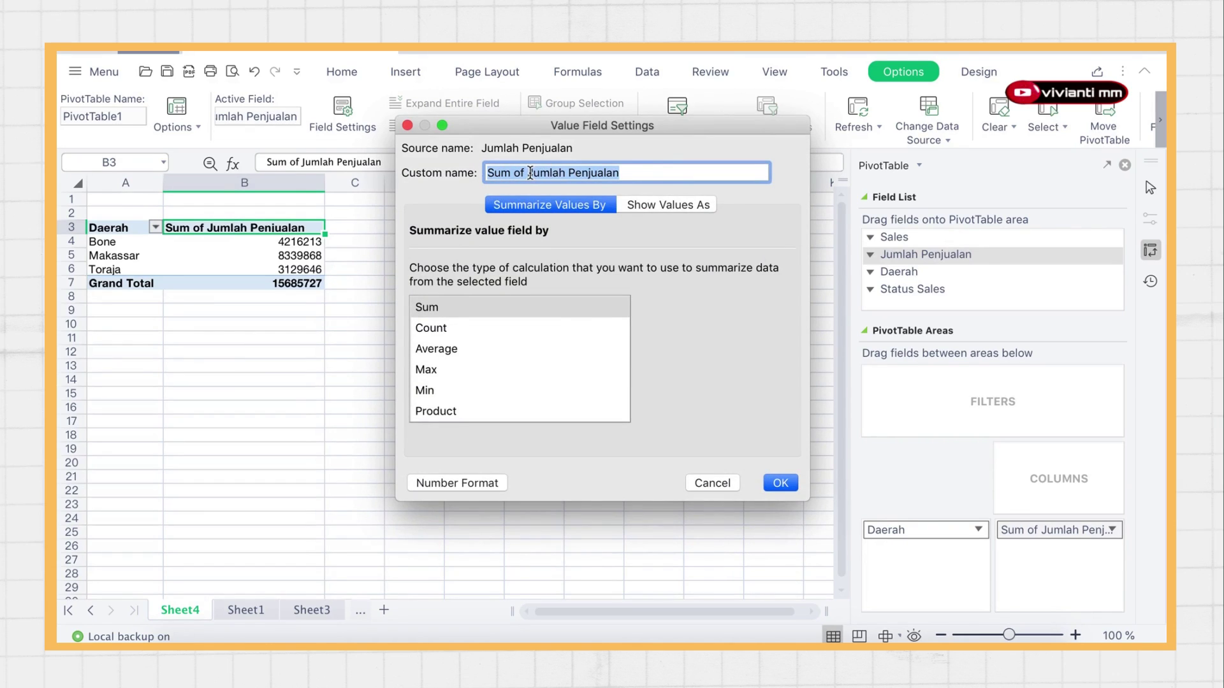
{"action": "left_click_drag", "start_coordinate": [532, 173], "coordinate": [457, 166]}
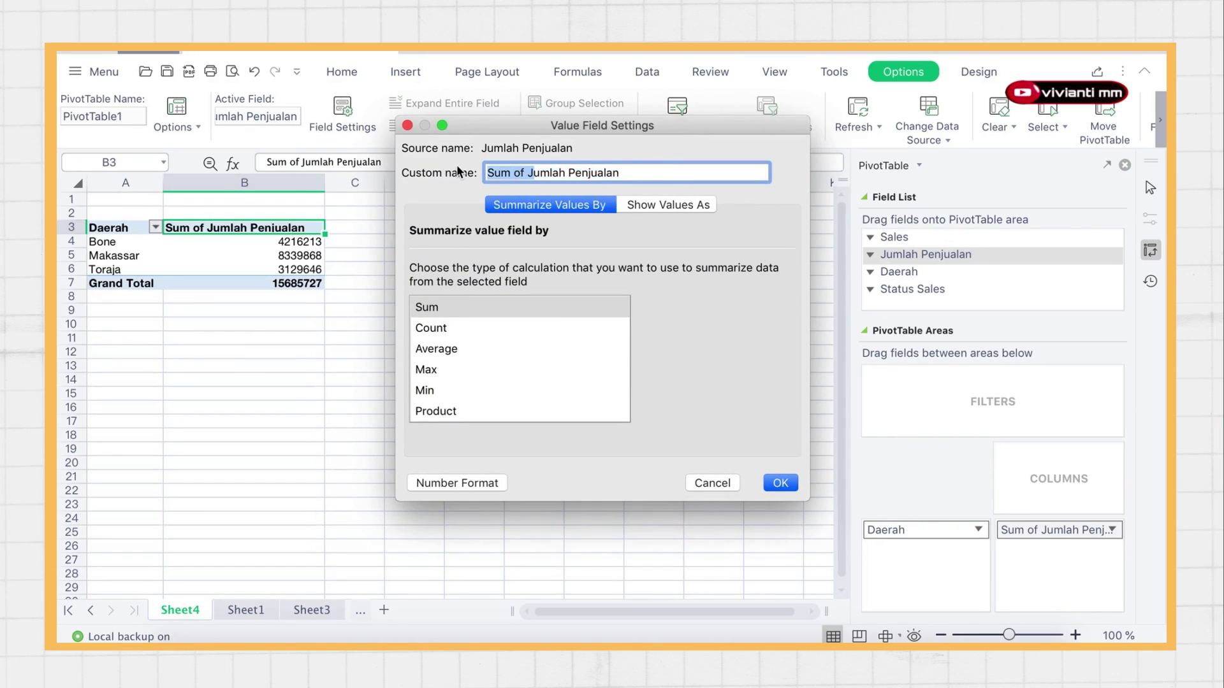
{"action": "key", "text": "BackSpace"}
{"action": "key", "text": "Return"}
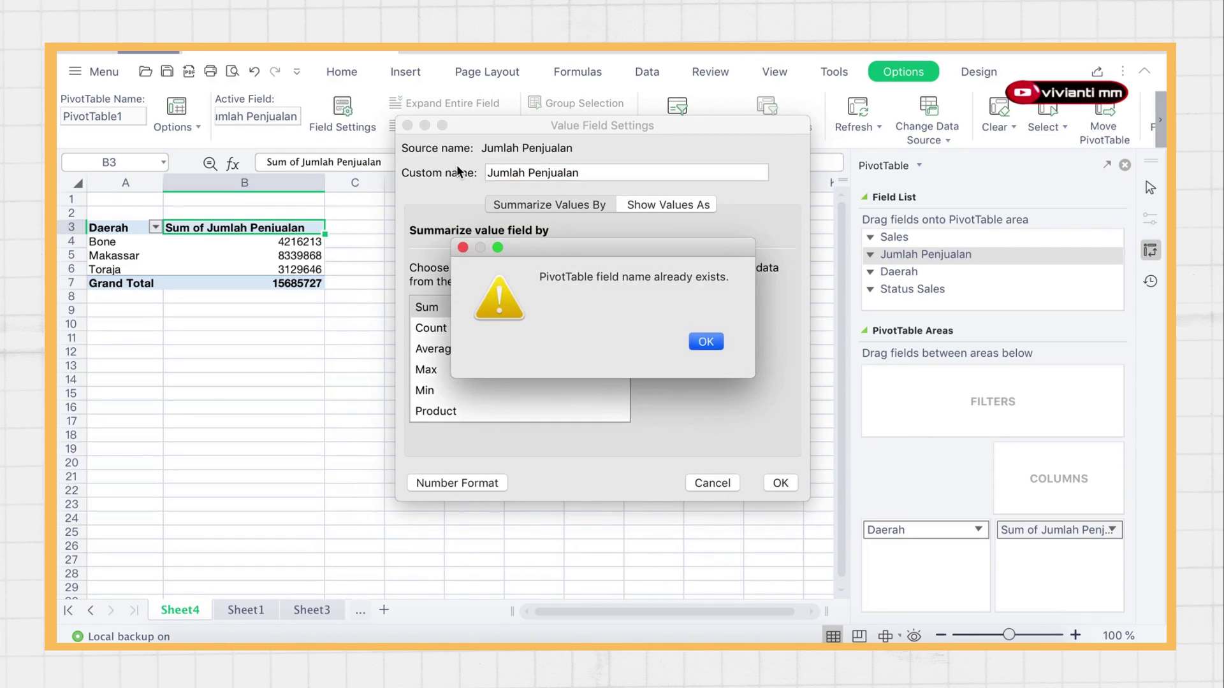
{"action": "left_click", "coordinate": [707, 341]}
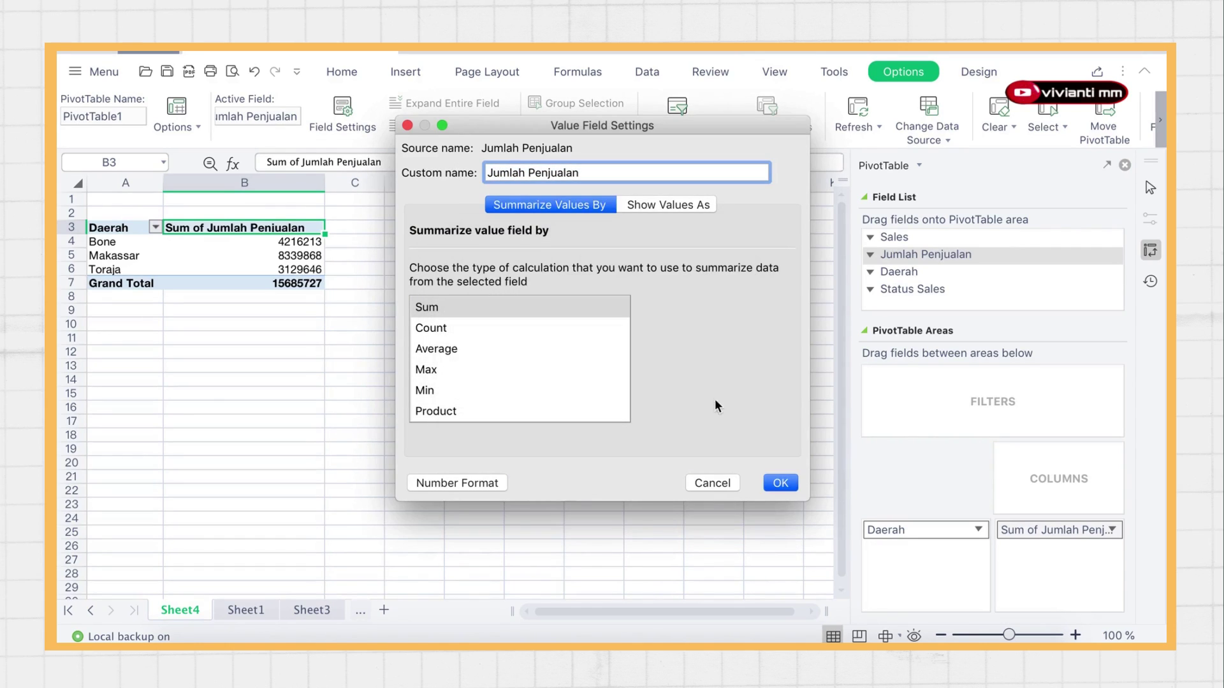
{"action": "left_click", "coordinate": [779, 486]}
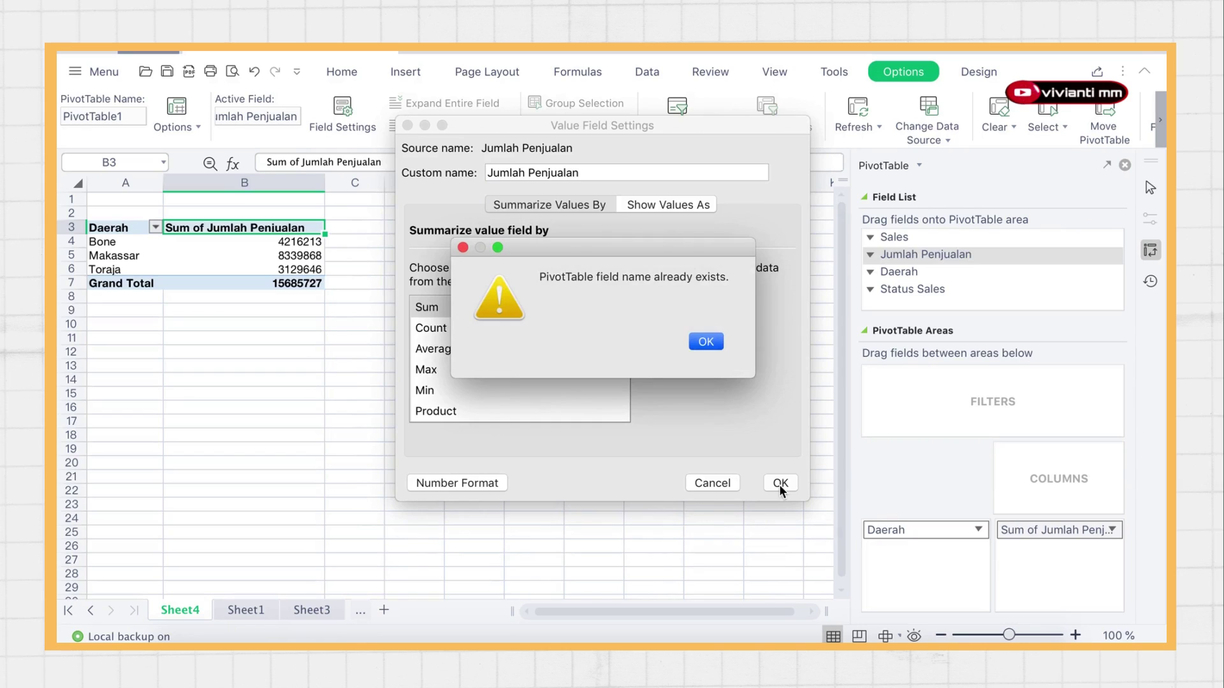
{"action": "left_click", "coordinate": [710, 342]}
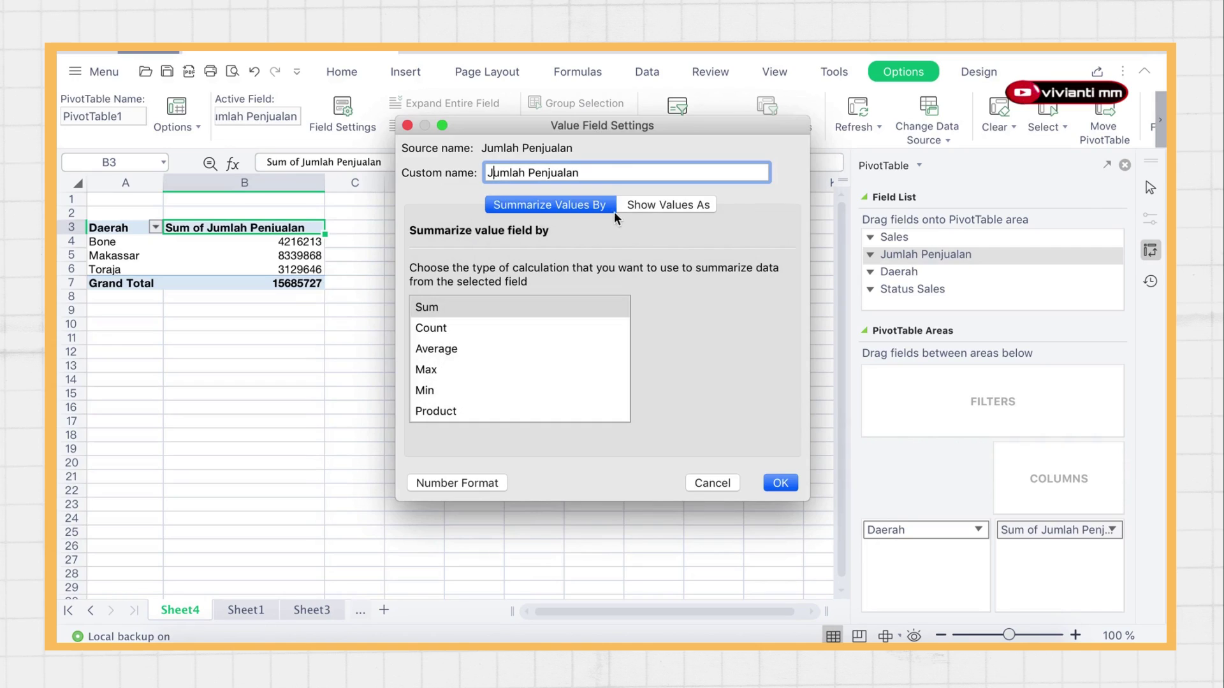
Step: Set the value field's custom name to "Penjualan"
{"action": "left_click", "coordinate": [585, 171]}
{"action": "key", "text": "BackSpace"}
{"action": "key", "text": "BackSpace"}
{"action": "key", "text": "BackSpace"}
{"action": "key", "text": "BackSpace"}
{"action": "key", "text": "BackSpace"}
{"action": "key", "text": "BackSpace"}
{"action": "key", "text": "BackSpace"}
{"action": "key", "text": "BackSpace"}
{"action": "key", "text": "BackSpace"}
{"action": "key", "text": "BackSpace"}
{"action": "key", "text": "BackSpace"}
{"action": "key", "text": "BackSpace"}
{"action": "key", "text": "BackSpace"}
{"action": "key", "text": "BackSpace"}
{"action": "key", "text": "BackSpace"}
{"action": "key", "text": "BackSpace"}
{"action": "type", "text": "Penjualan"}
{"action": "left_click", "coordinate": [784, 484]}
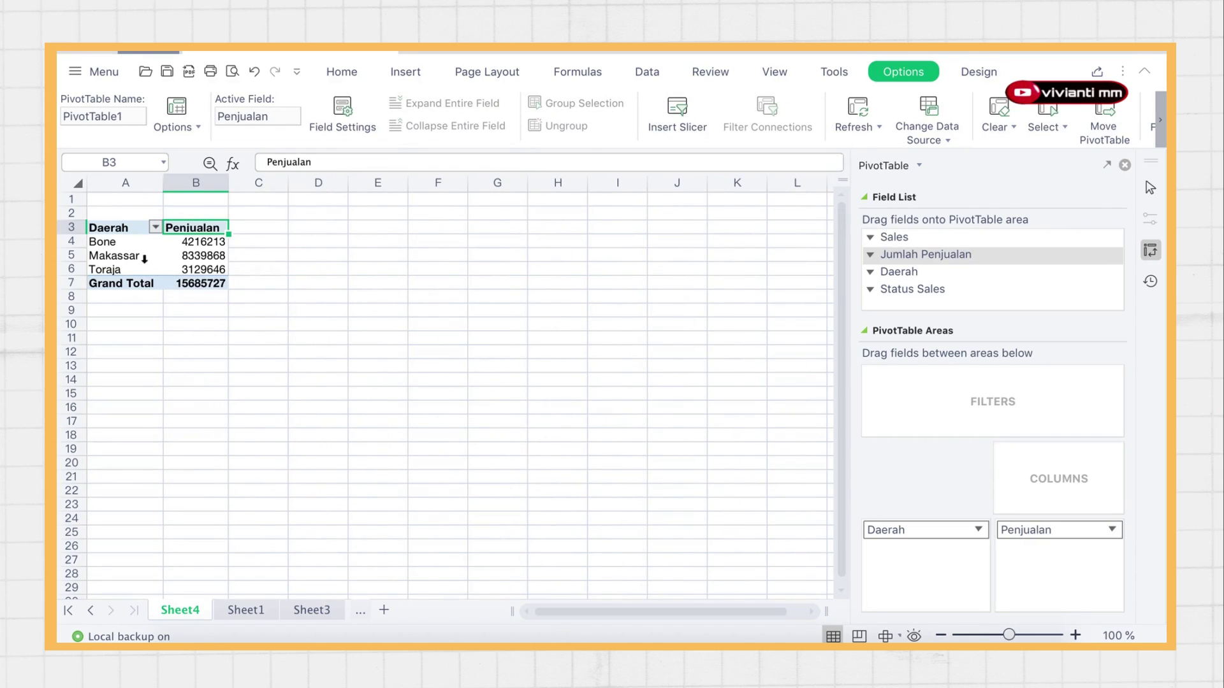
Step: Examine the sales figures per Daerah and the Grand Total row in the pivot table
{"action": "mouse_move", "coordinate": [200, 250]}
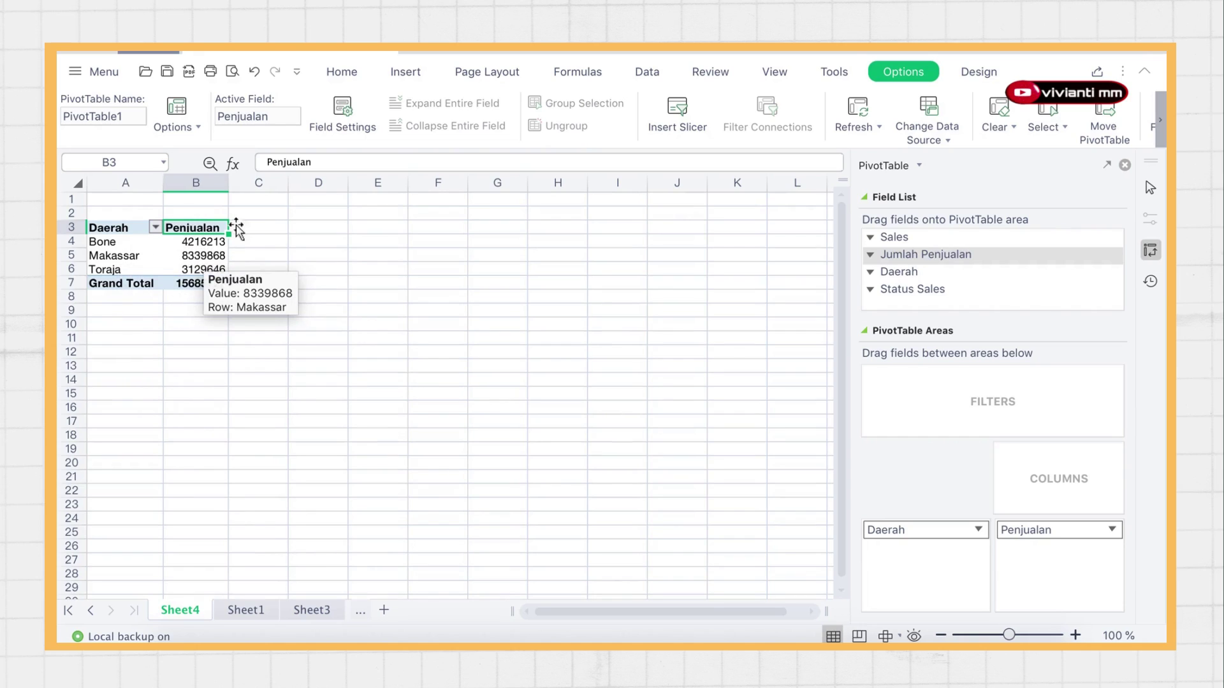
{"action": "mouse_move", "coordinate": [189, 245]}
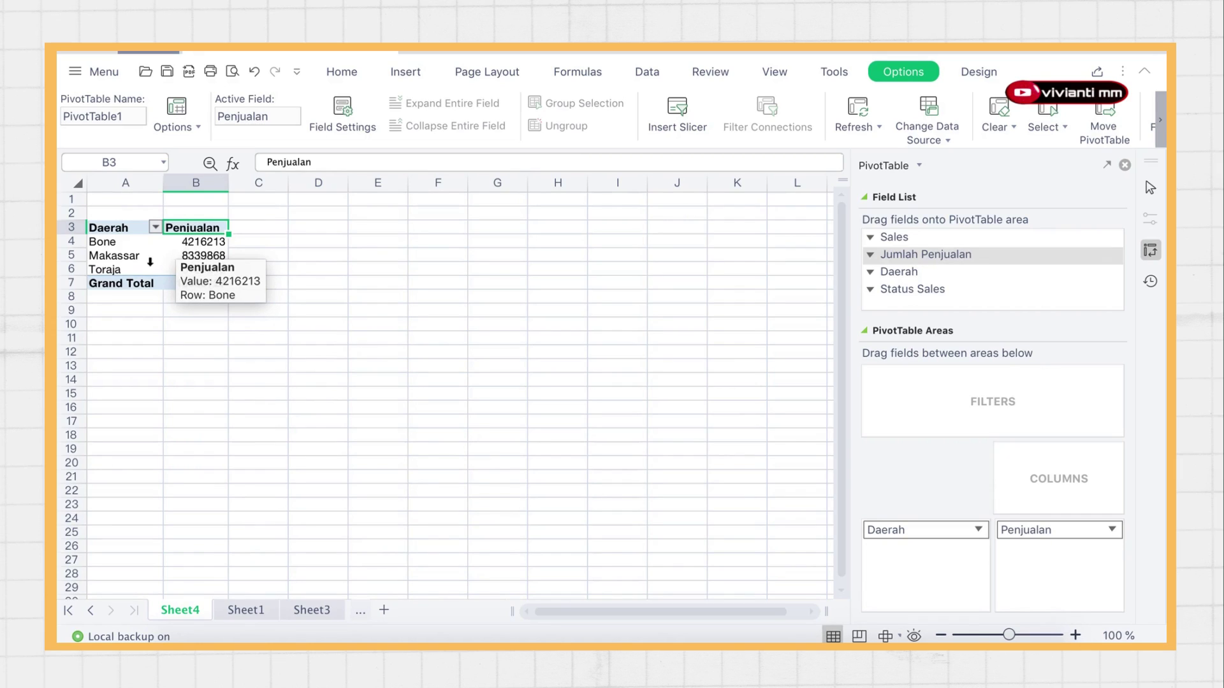
{"action": "mouse_move", "coordinate": [162, 274]}
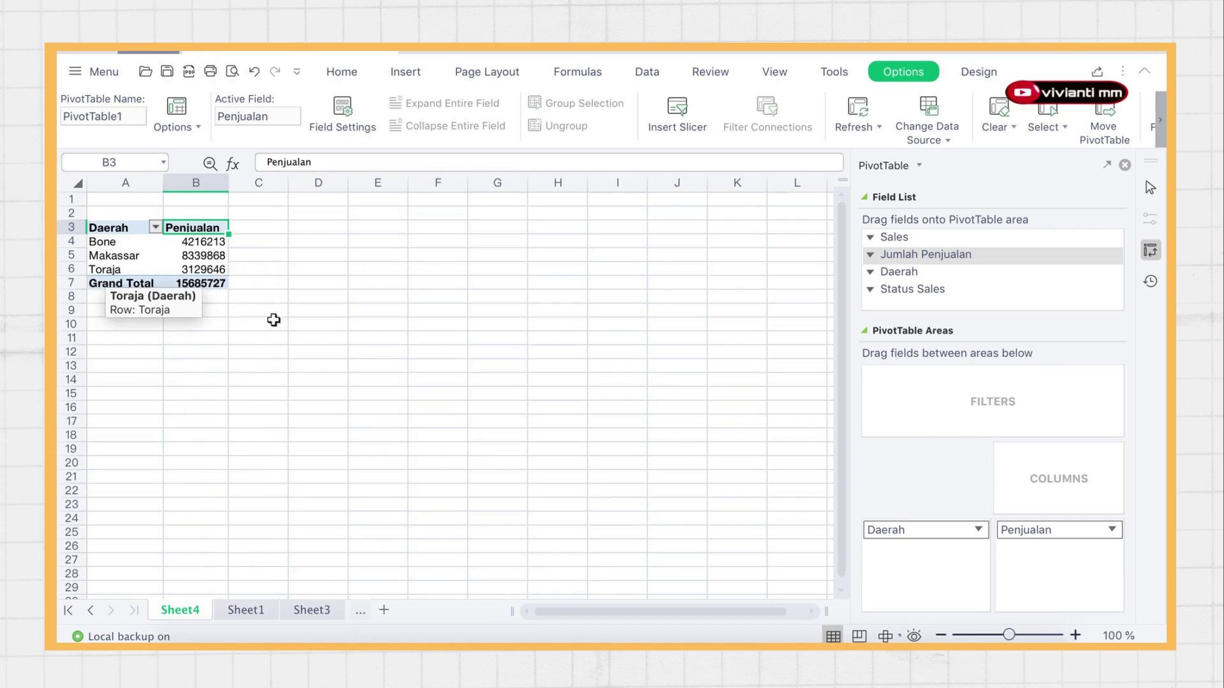
{"action": "left_click", "coordinate": [131, 284]}
{"action": "double_click", "coordinate": [131, 283]}
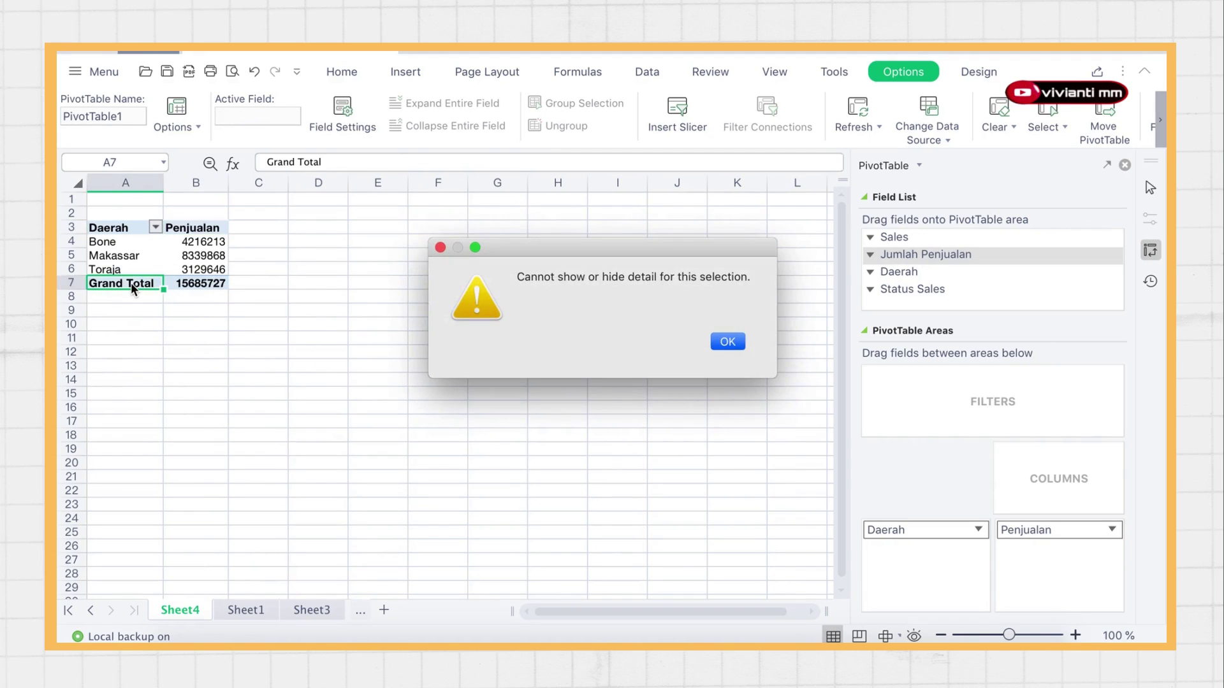
{"action": "left_click", "coordinate": [440, 248]}
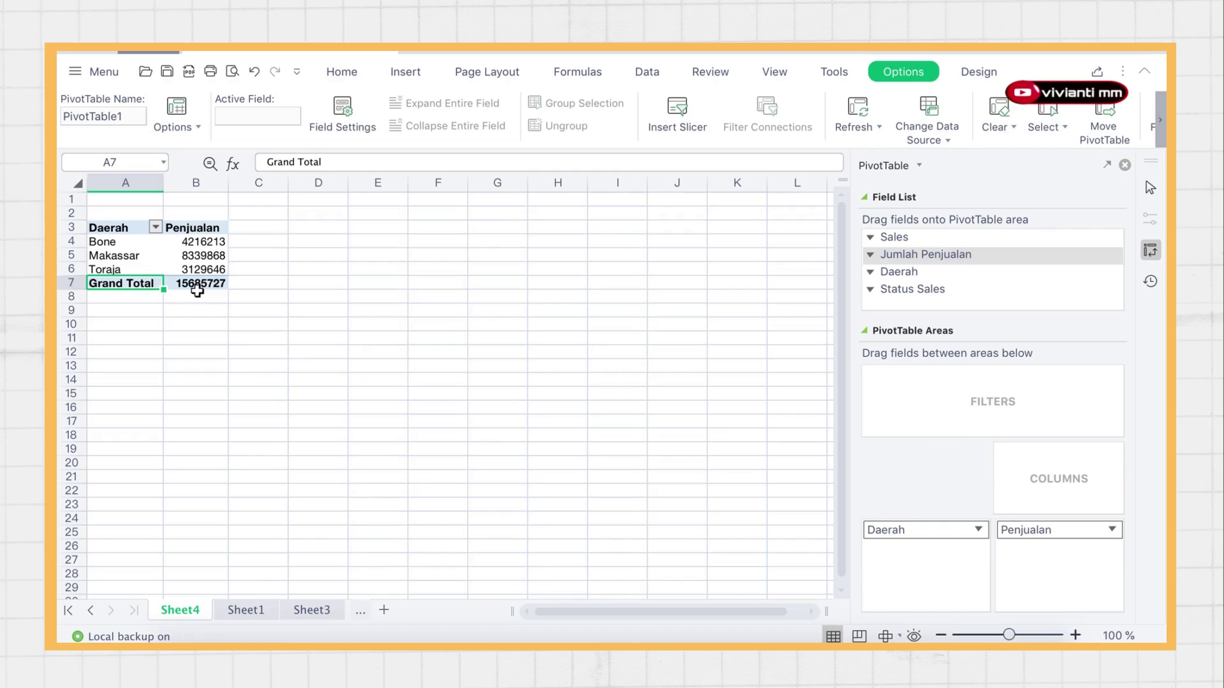
Step: Total the Jumlah Penjualan values C4:C26 on Sheet1 with a SUM formula in C27
{"action": "left_click", "coordinate": [246, 607]}
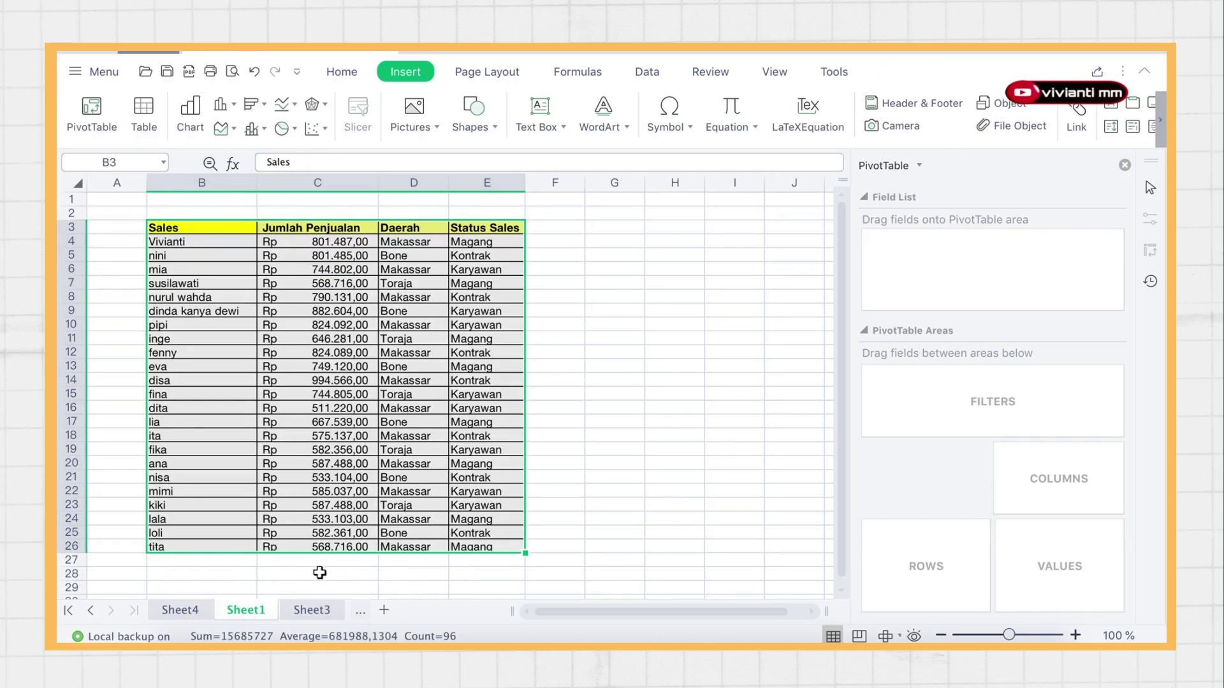
{"action": "left_click", "coordinate": [332, 565]}
{"action": "type", "text": "=sum"}
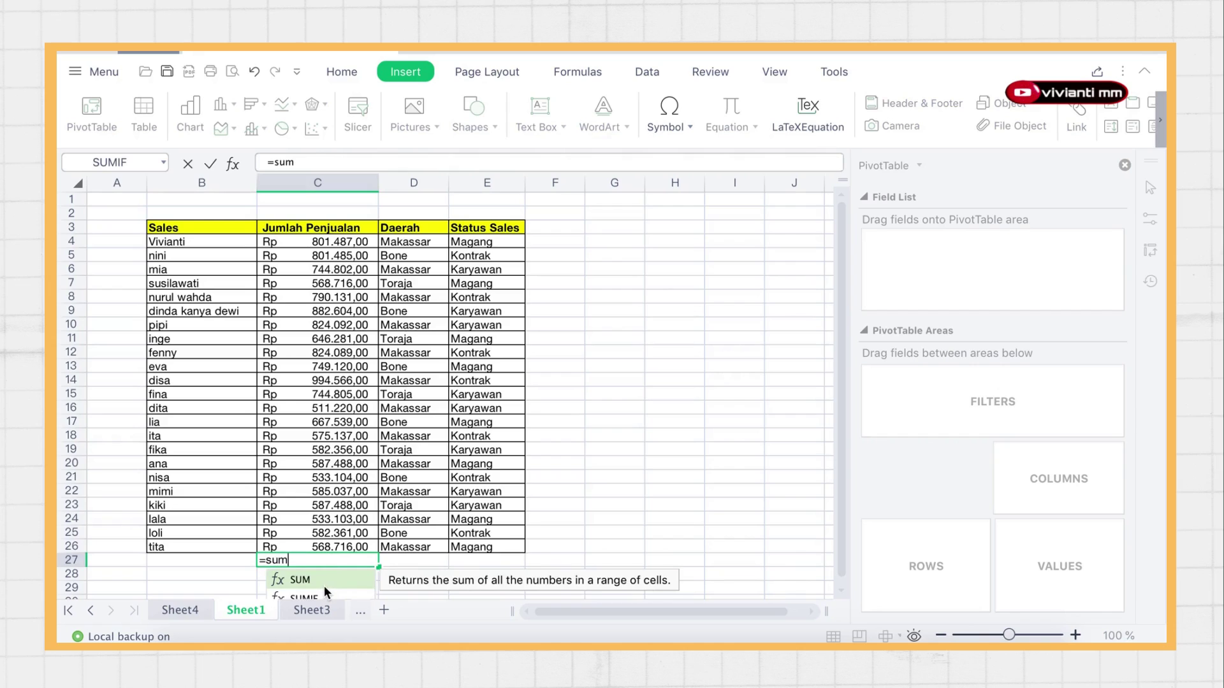
{"action": "double_click", "coordinate": [327, 585]}
{"action": "left_click_drag", "start_coordinate": [328, 245], "coordinate": [350, 552]}
{"action": "key", "text": "Return"}
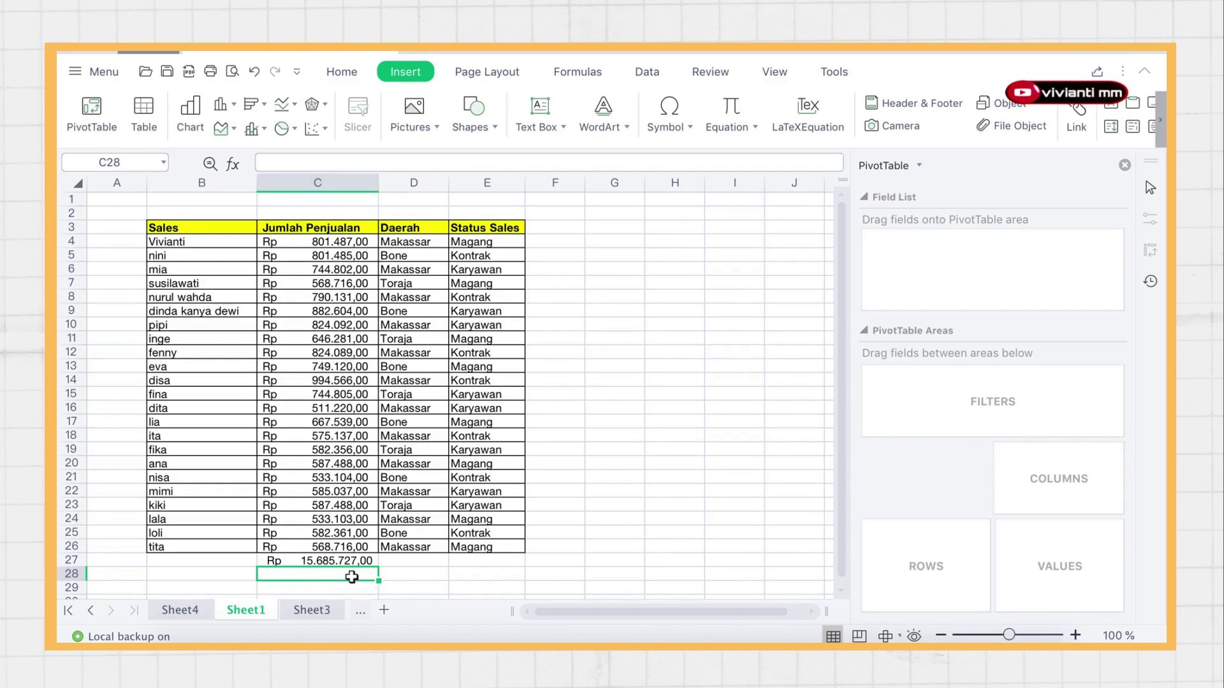
Step: Return to the pivot table on Sheet4 and compare its grand total with the sum on Sheet1
{"action": "left_click", "coordinate": [297, 610]}
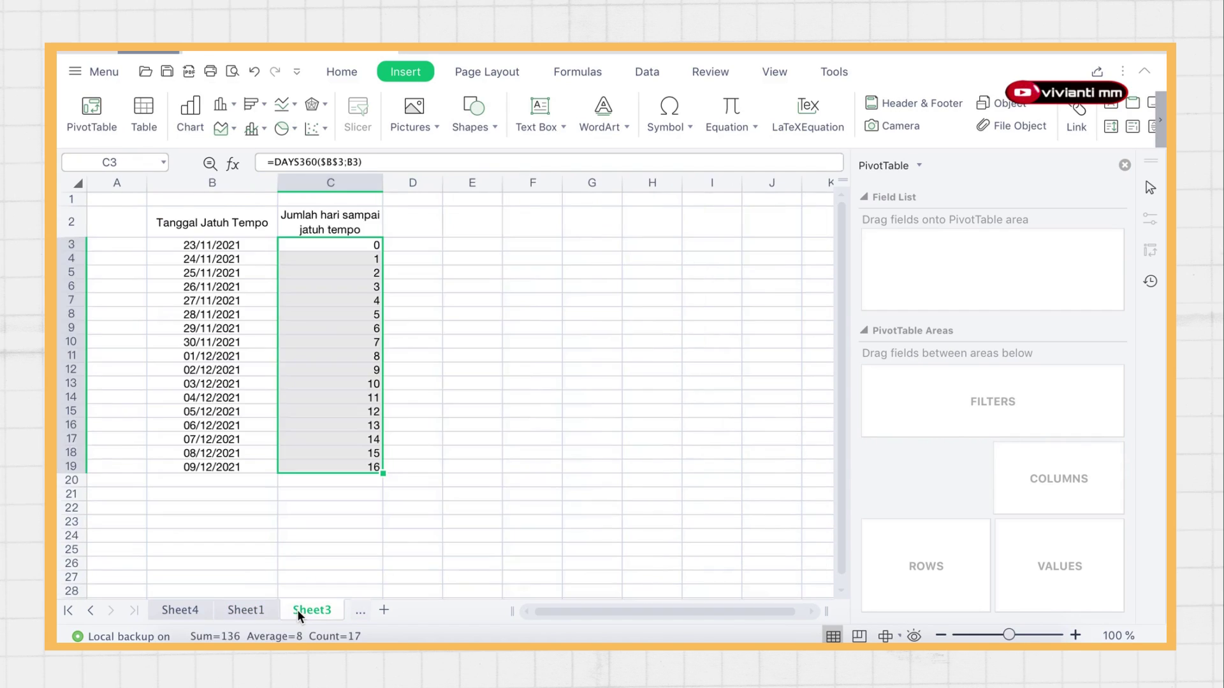
{"action": "left_click", "coordinate": [360, 612]}
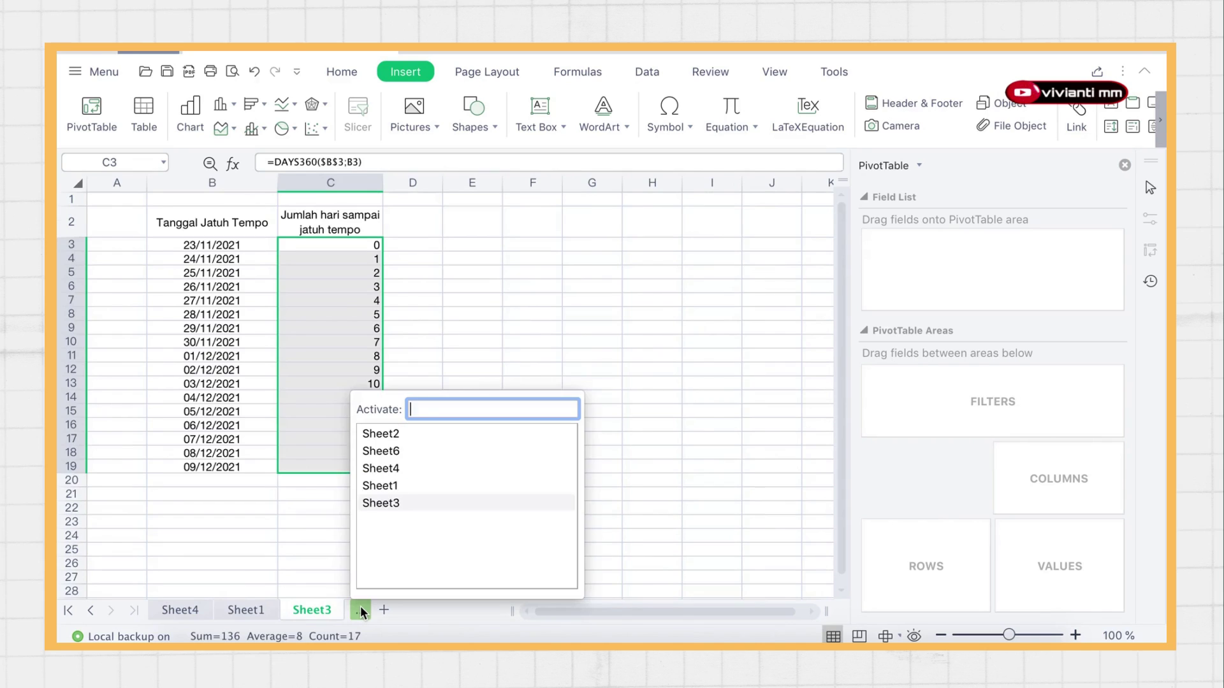
{"action": "left_click", "coordinate": [230, 609]}
{"action": "left_click", "coordinate": [178, 610]}
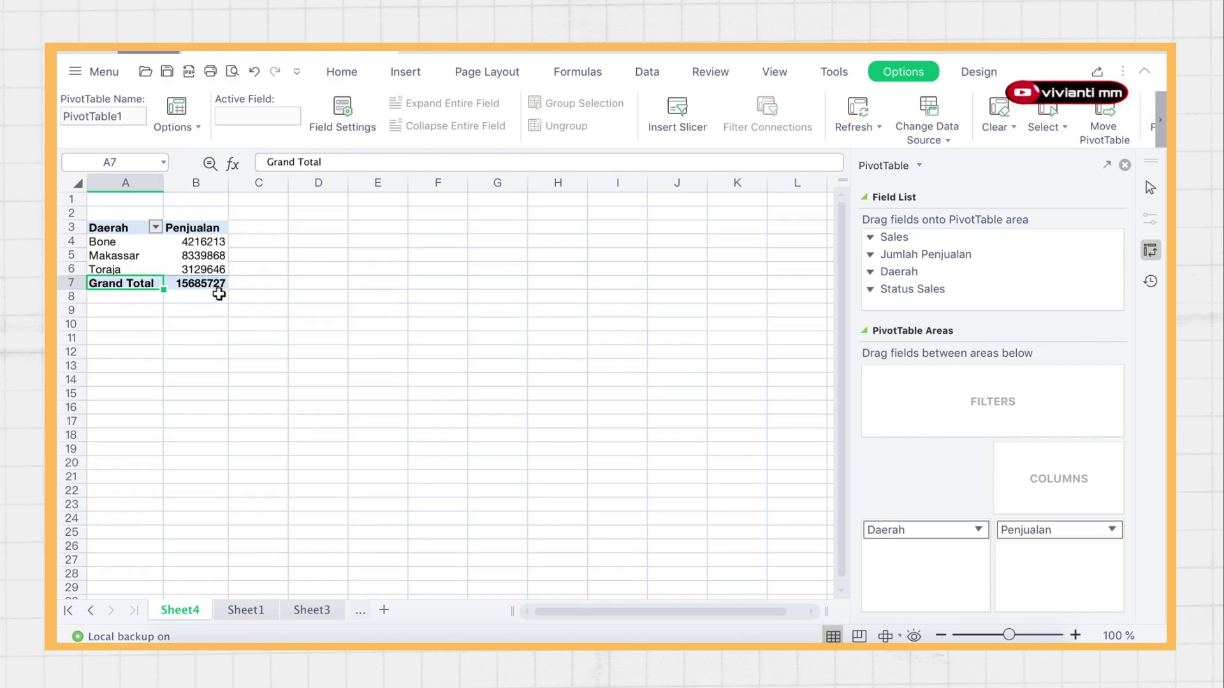
Step: Format the pivot table's Penjualan values in B4:B7, including the grand total, as Currency
{"action": "left_click_drag", "start_coordinate": [204, 238], "coordinate": [202, 283]}
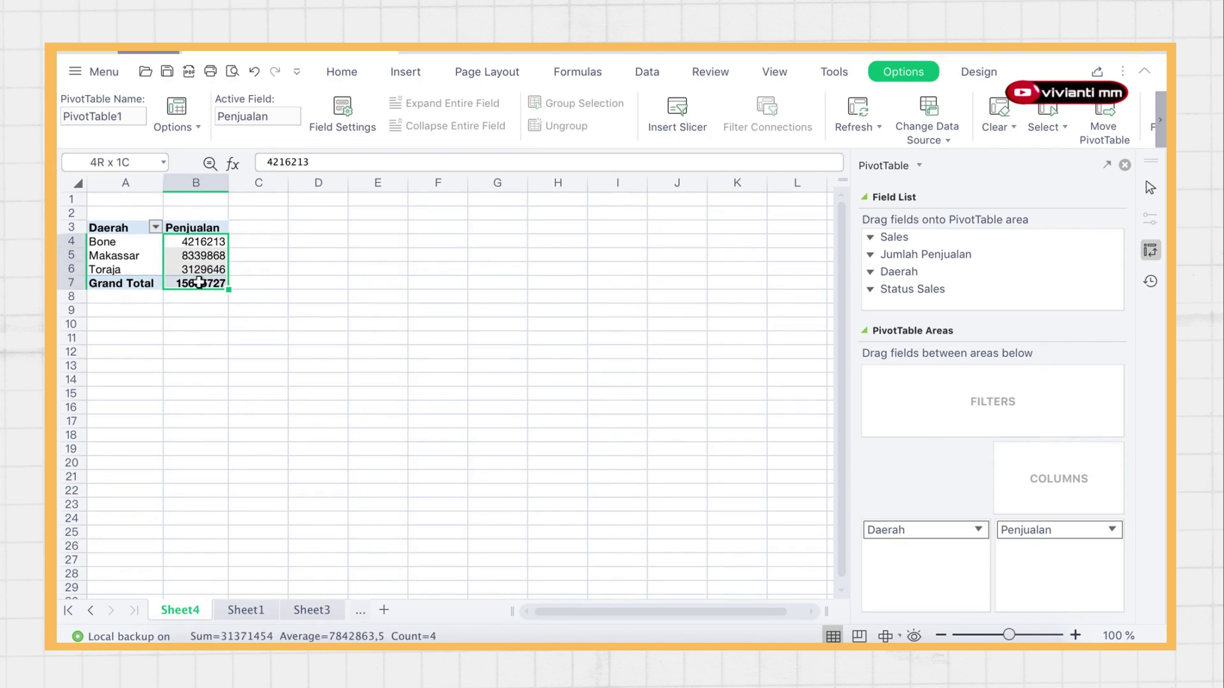
{"action": "left_click", "coordinate": [332, 74]}
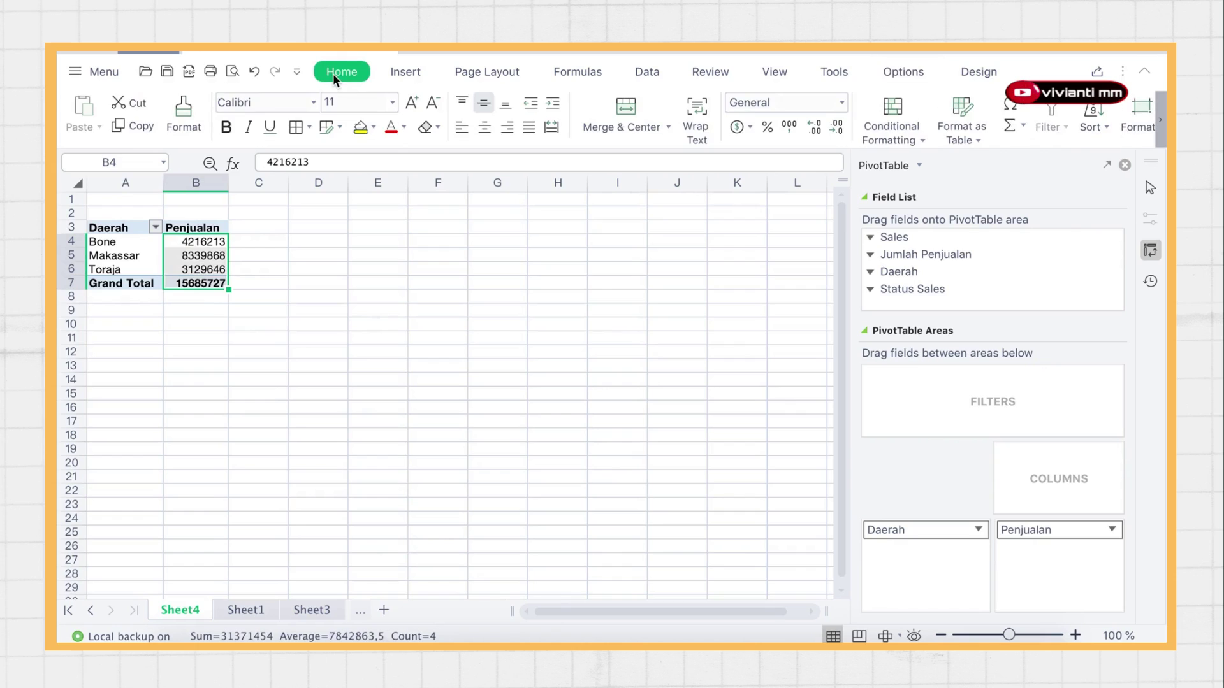
{"action": "left_click", "coordinate": [841, 103]}
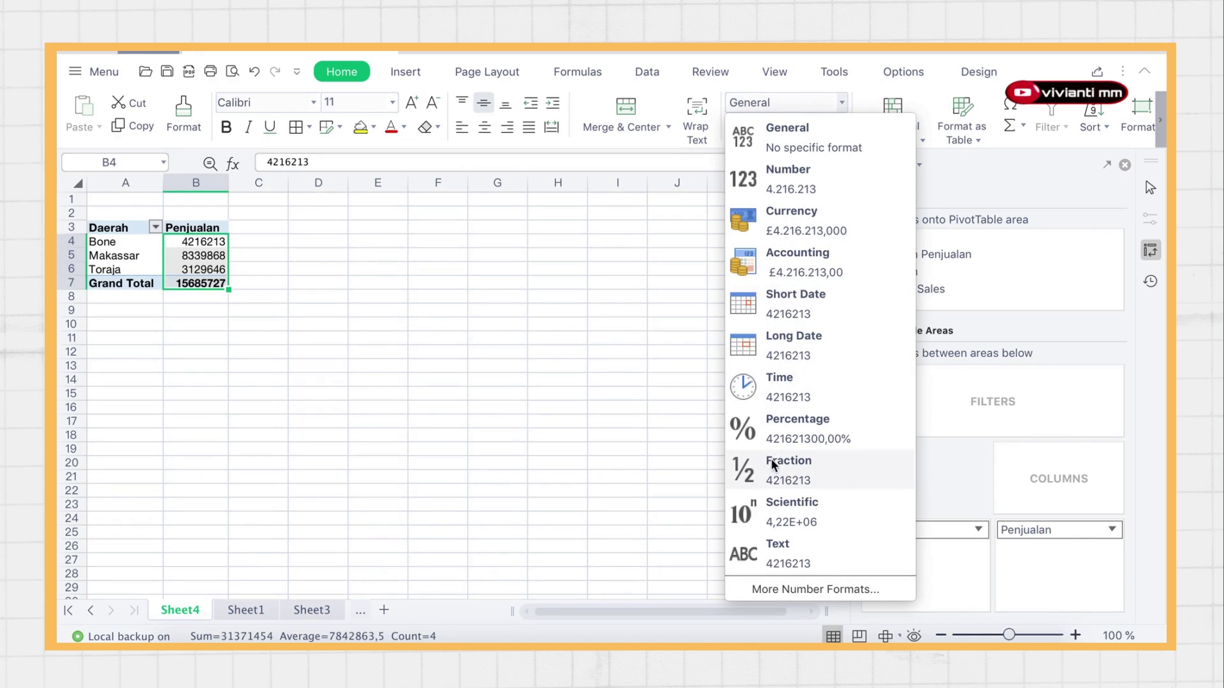
{"action": "left_click", "coordinate": [801, 210]}
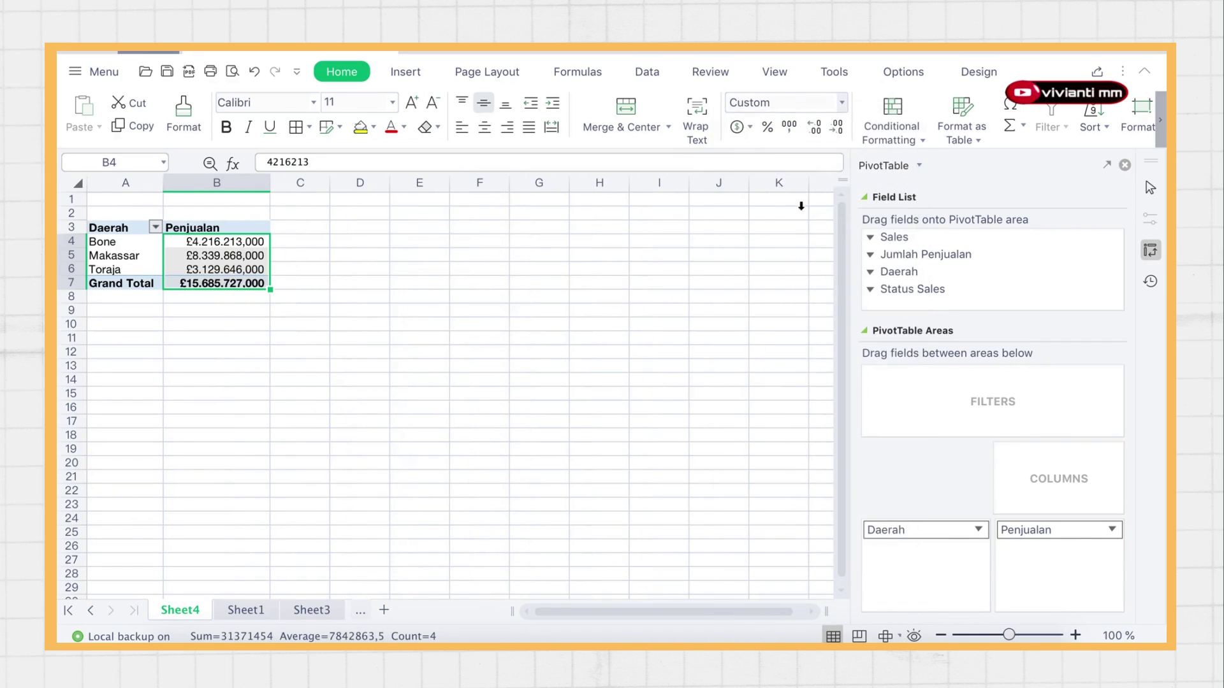
Step: Open the detailed number format settings for the Penjualan values in B4:B7 and browse the Custom format codes
{"action": "left_click", "coordinate": [842, 103]}
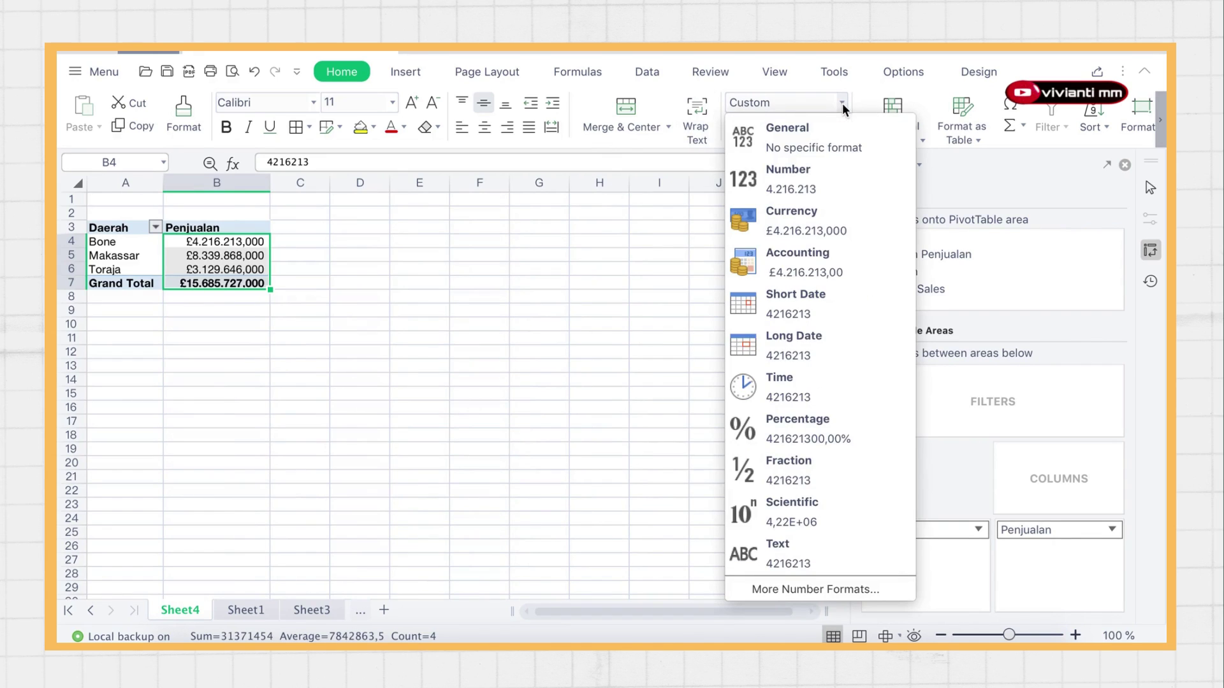
{"action": "left_click", "coordinate": [759, 587]}
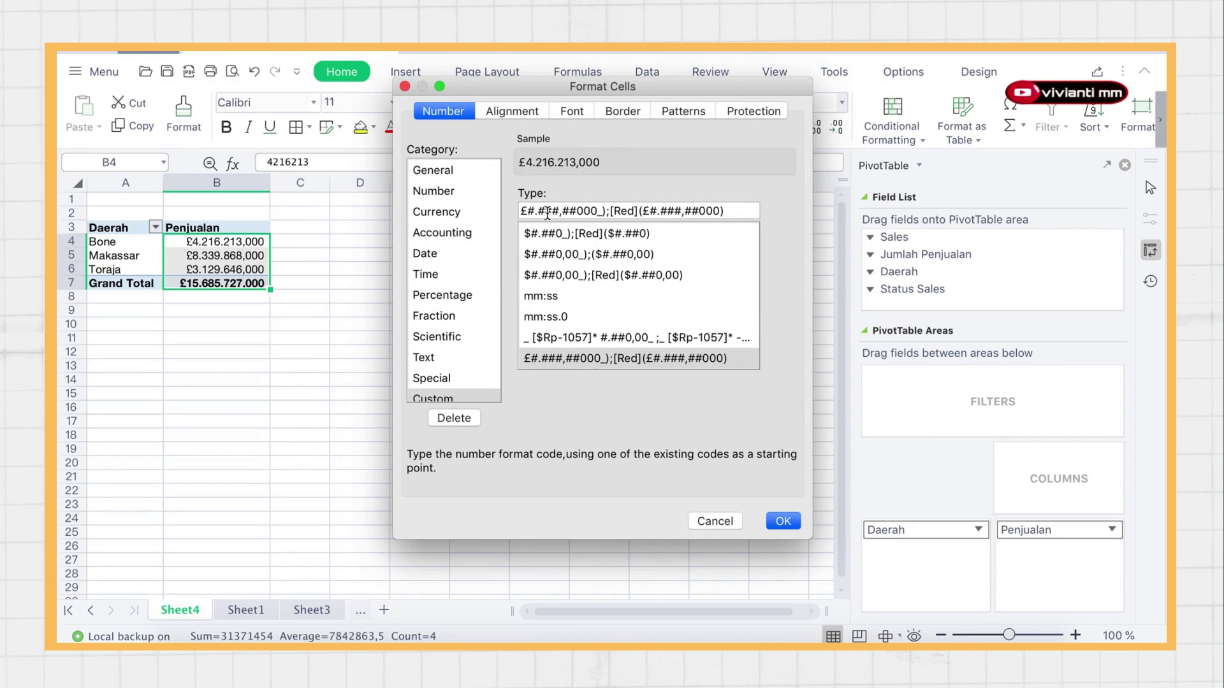
{"action": "scroll", "coordinate": [465, 334], "scroll_direction": "down", "scroll_amount": 1}
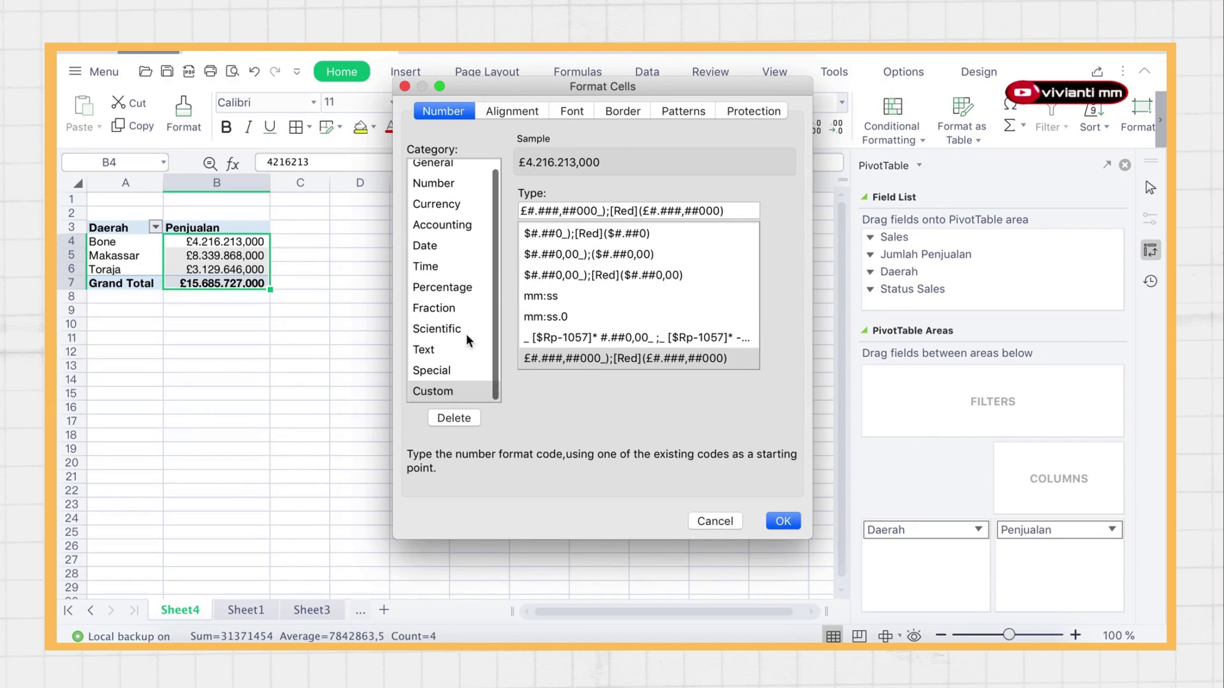
{"action": "left_click", "coordinate": [445, 386]}
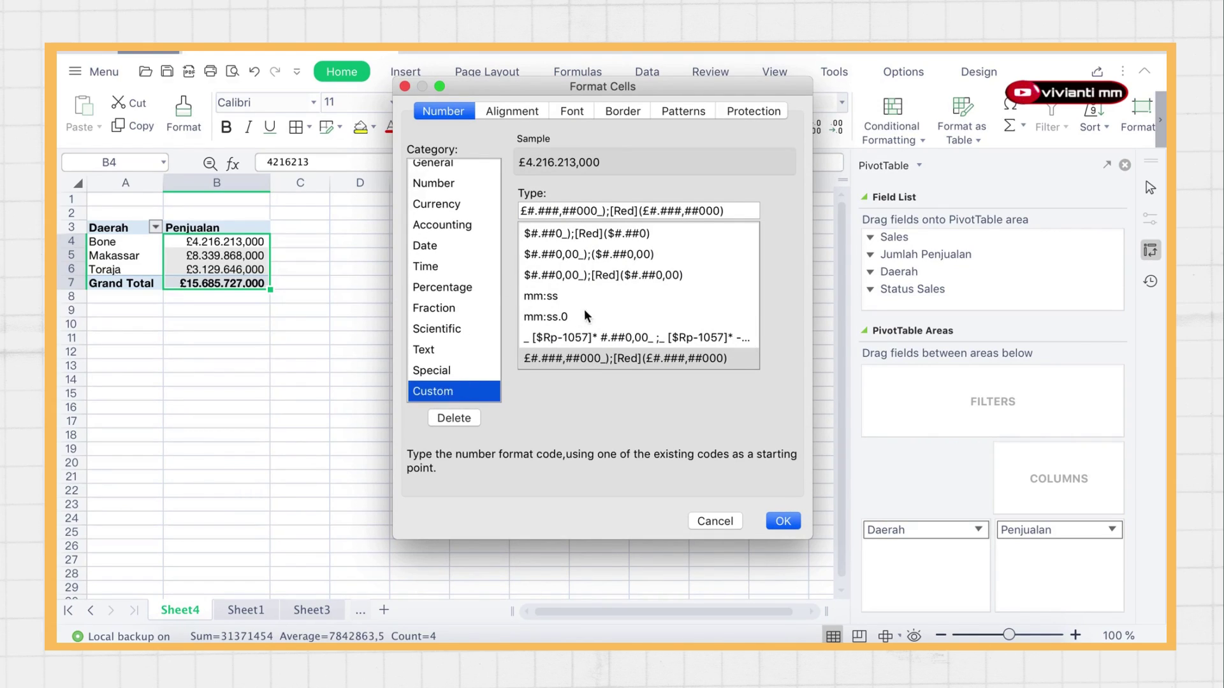
{"action": "scroll", "coordinate": [591, 309], "scroll_direction": "up", "scroll_amount": 5}
{"action": "scroll", "coordinate": [591, 312], "scroll_direction": "up", "scroll_amount": 5}
{"action": "scroll", "coordinate": [592, 312], "scroll_direction": "down", "scroll_amount": 3}
{"action": "scroll", "coordinate": [592, 313], "scroll_direction": "up", "scroll_amount": 3}
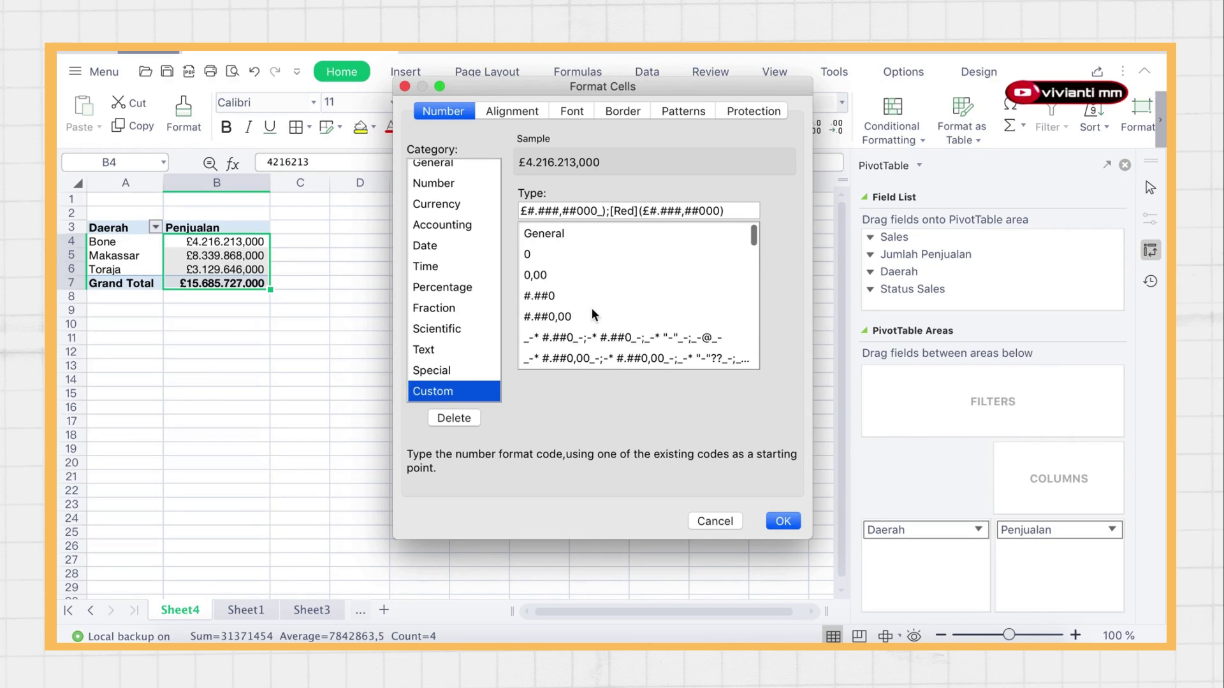
Step: Format the Penjualan values in B4:B7 as Accounting with the Rp Indonesian(Indonesia) symbol and two decimal places
{"action": "left_click", "coordinate": [432, 227]}
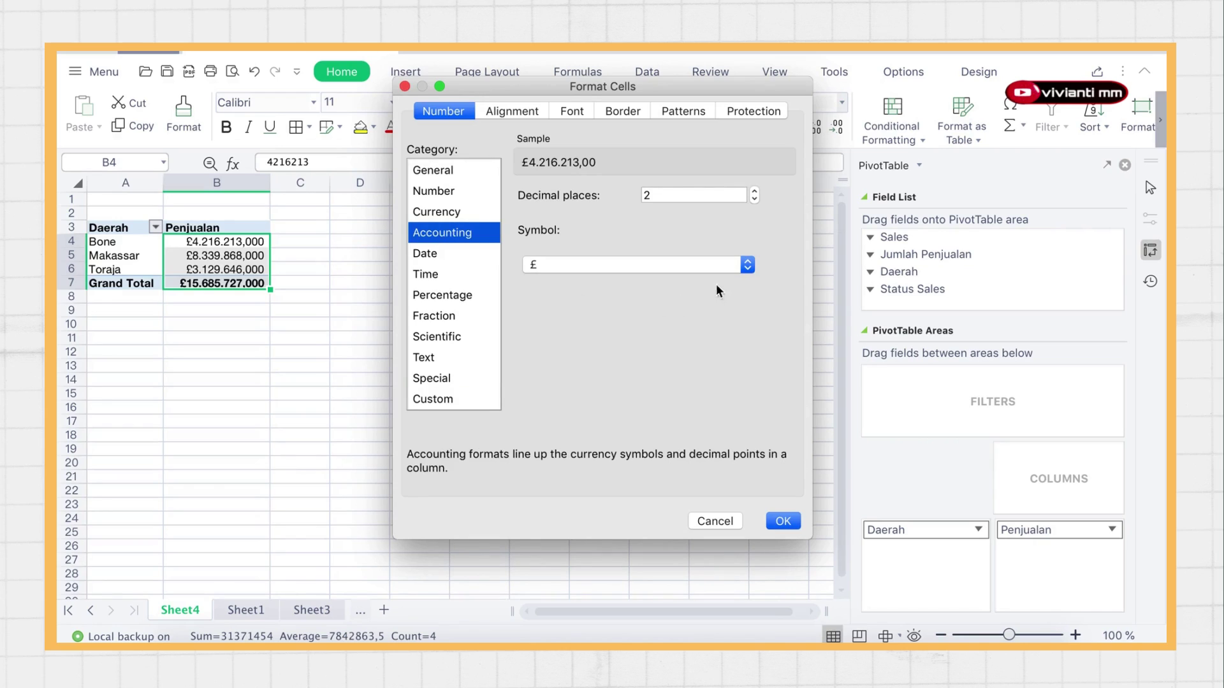
{"action": "left_click", "coordinate": [748, 265]}
{"action": "scroll", "coordinate": [580, 383], "scroll_direction": "down", "scroll_amount": 10}
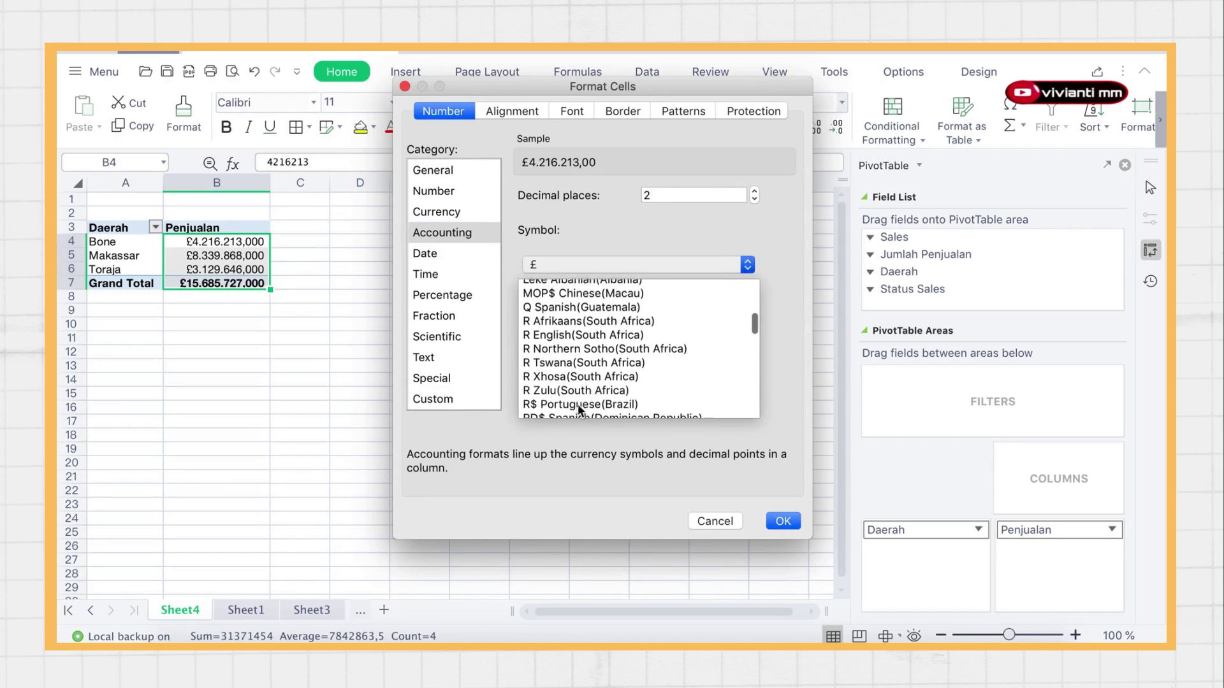
{"action": "scroll", "coordinate": [580, 383], "scroll_direction": "down", "scroll_amount": 4}
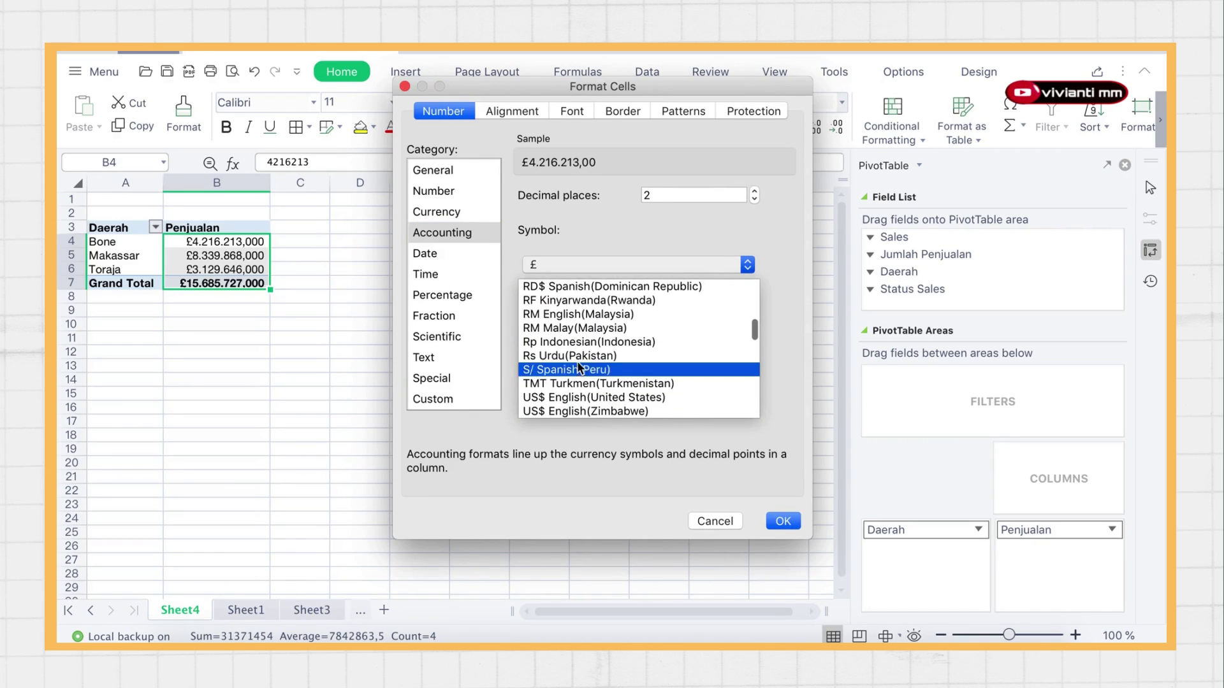
{"action": "left_click", "coordinate": [583, 342]}
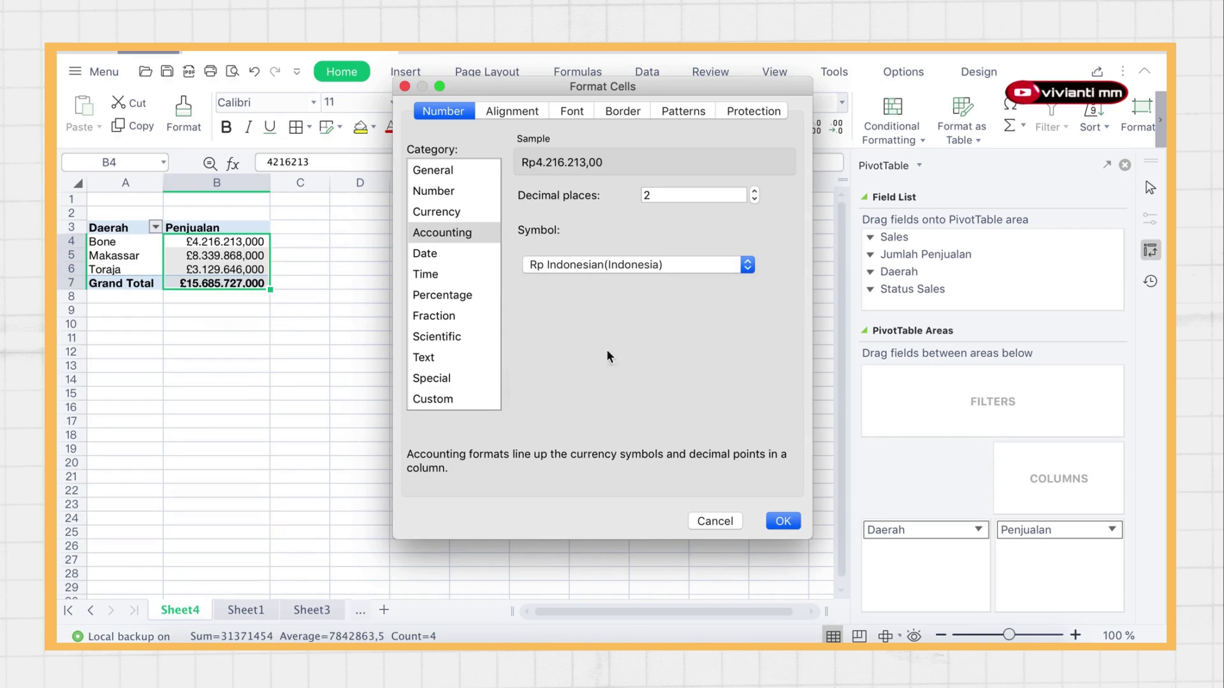
{"action": "left_click", "coordinate": [783, 520]}
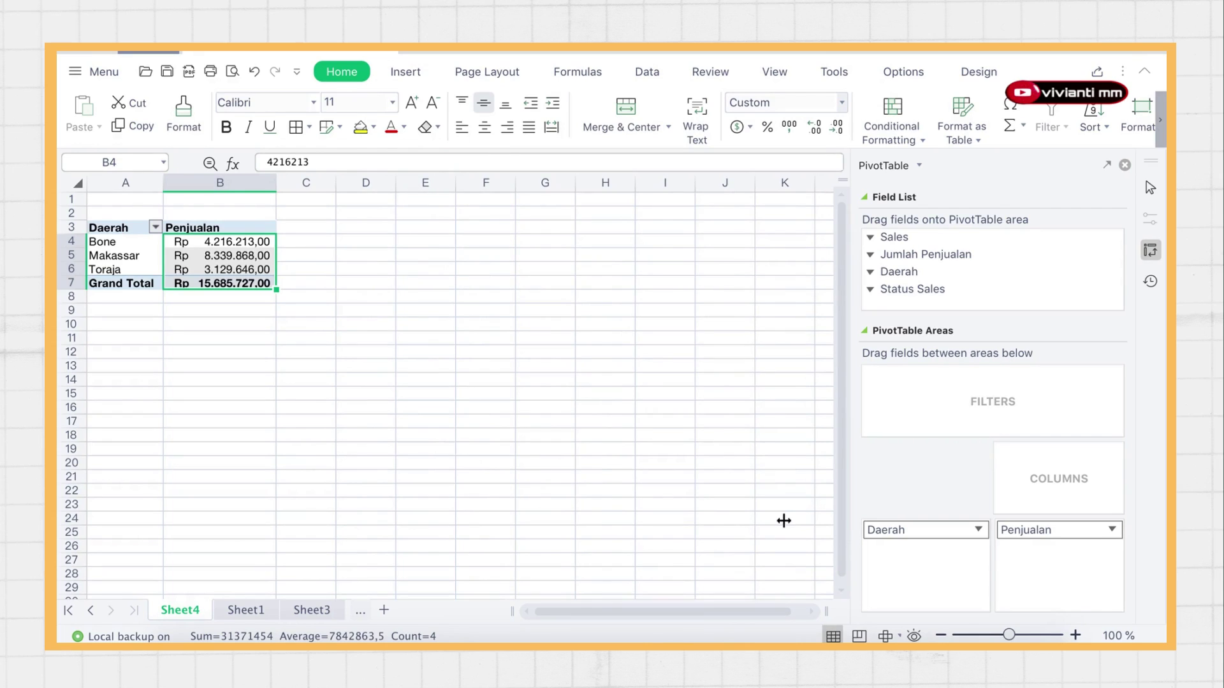
{"action": "left_click", "coordinate": [332, 439]}
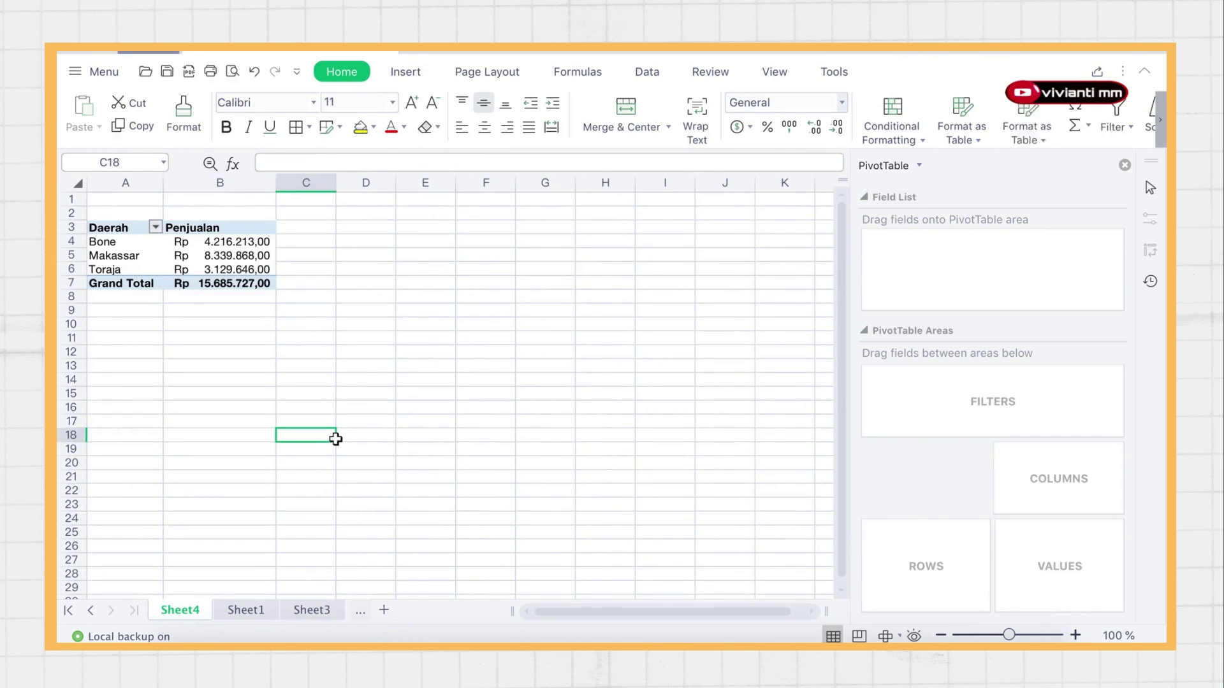
Step: Try the Daerah field as pivot table columns and move it back to the rows
{"action": "left_click", "coordinate": [166, 266]}
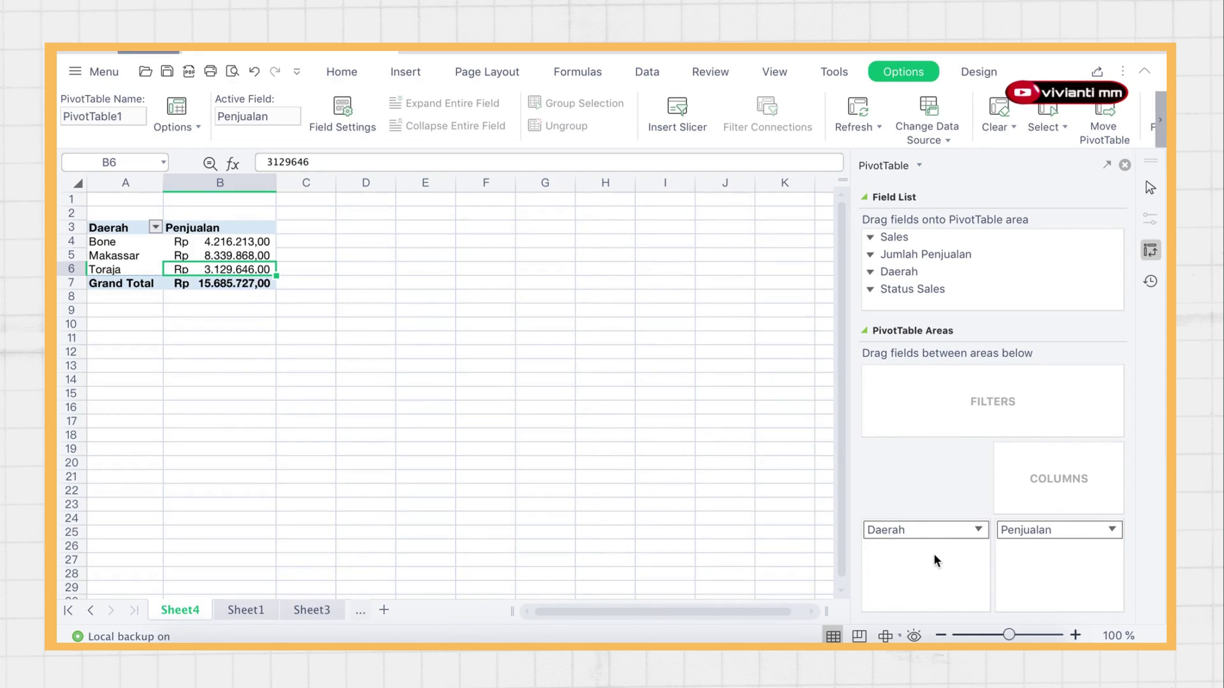
{"action": "left_click_drag", "start_coordinate": [928, 529], "coordinate": [1032, 482]}
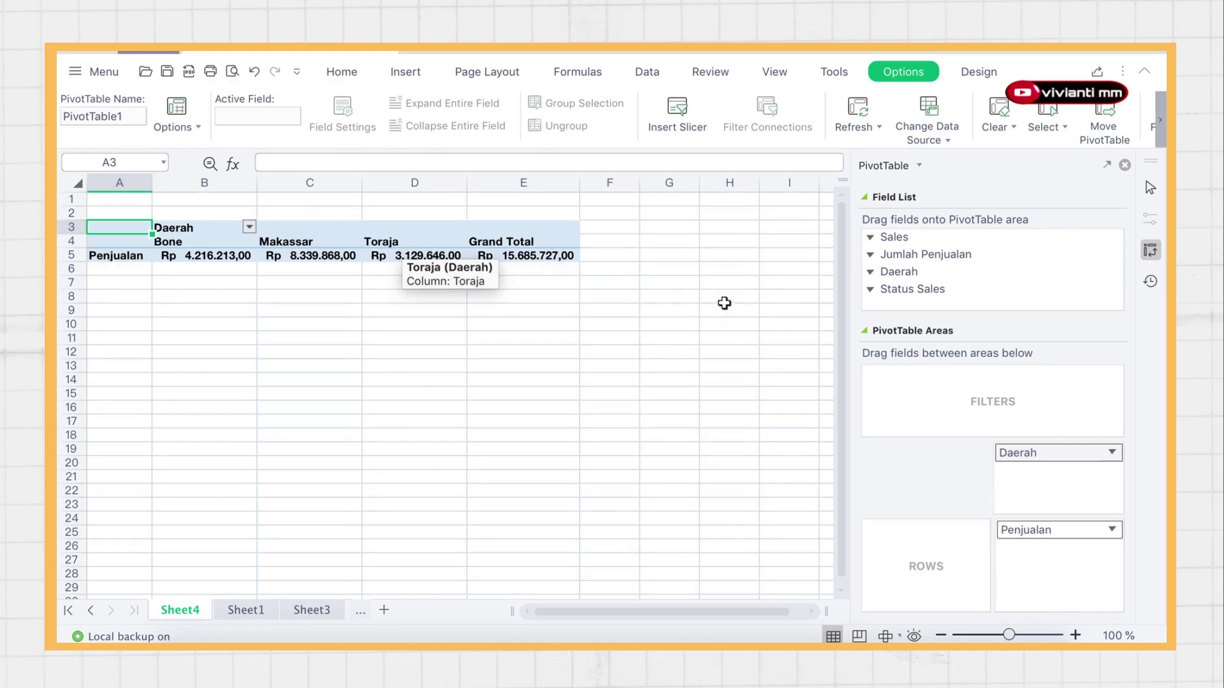
{"action": "left_click_drag", "start_coordinate": [1052, 452], "coordinate": [924, 542]}
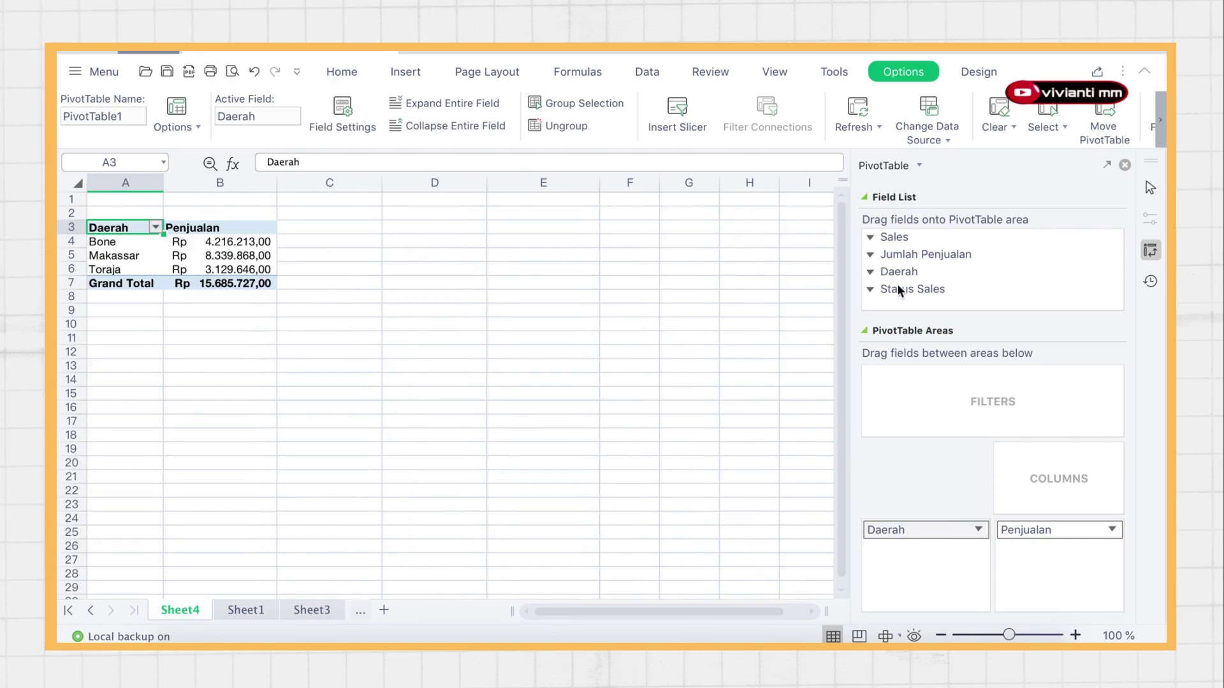
Step: Add Status Sales as pivot table columns and examine Bone's sales for Karyawan, Kontrak and Magang
{"action": "left_click_drag", "start_coordinate": [896, 289], "coordinate": [1032, 484]}
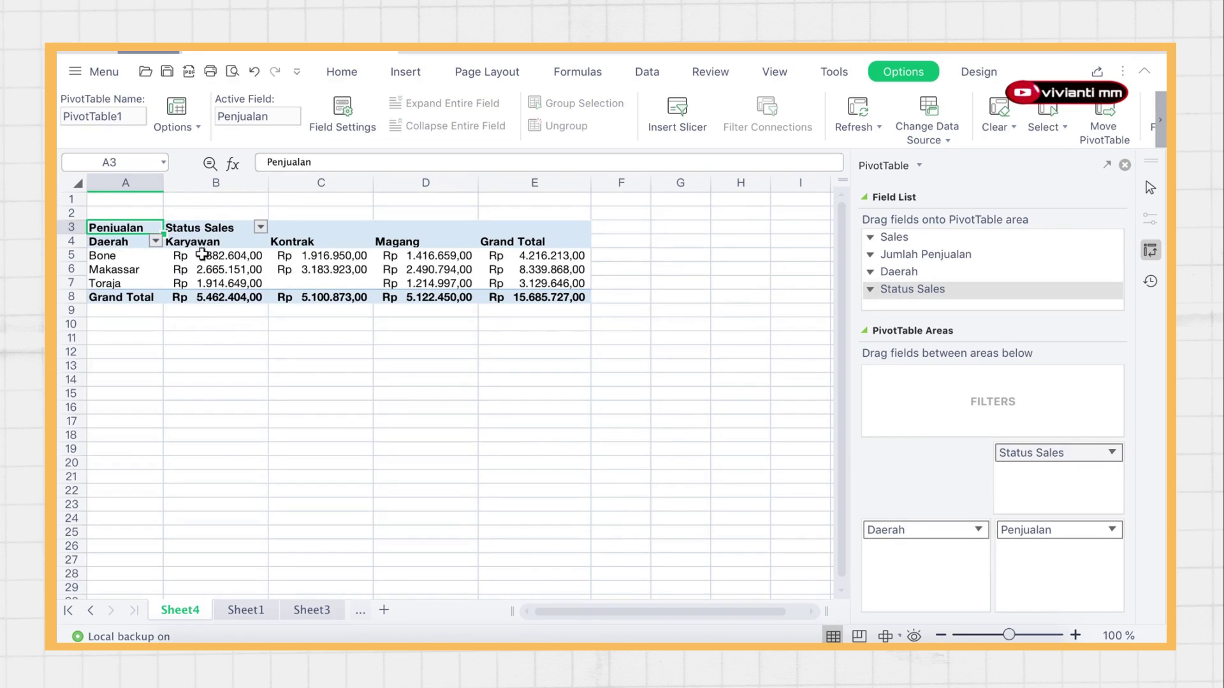
{"action": "mouse_move", "coordinate": [201, 256]}
{"action": "left_click", "coordinate": [208, 257]}
{"action": "left_click", "coordinate": [310, 258]}
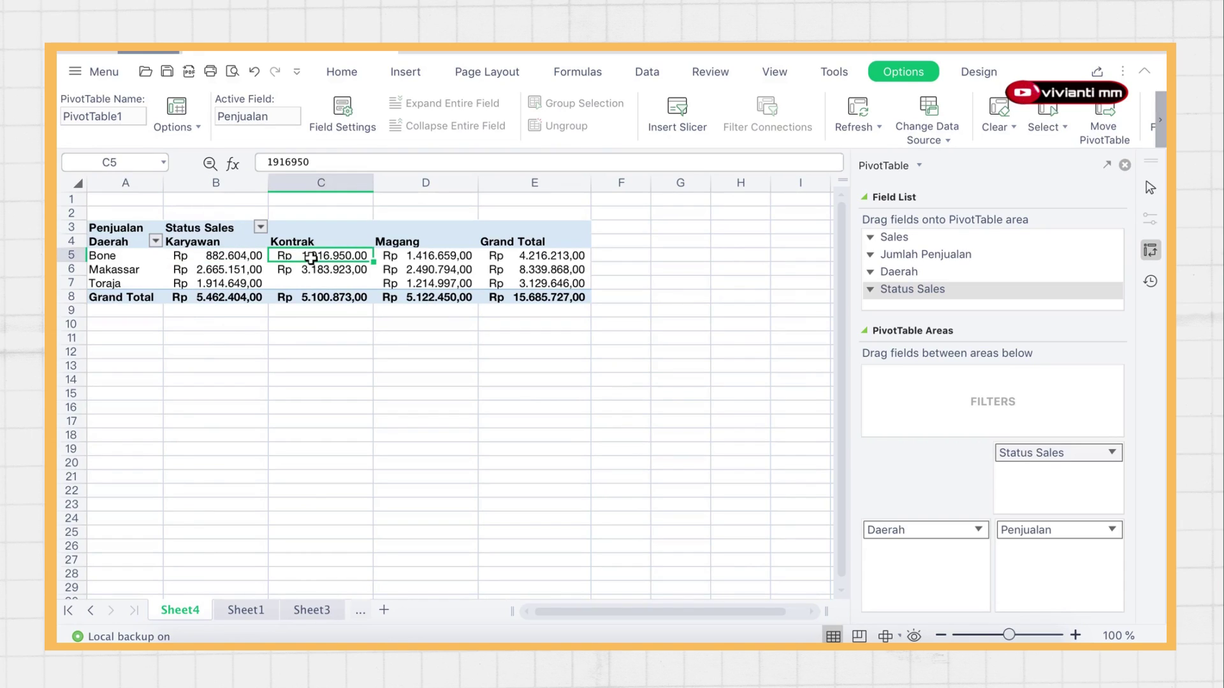
{"action": "left_click", "coordinate": [404, 259]}
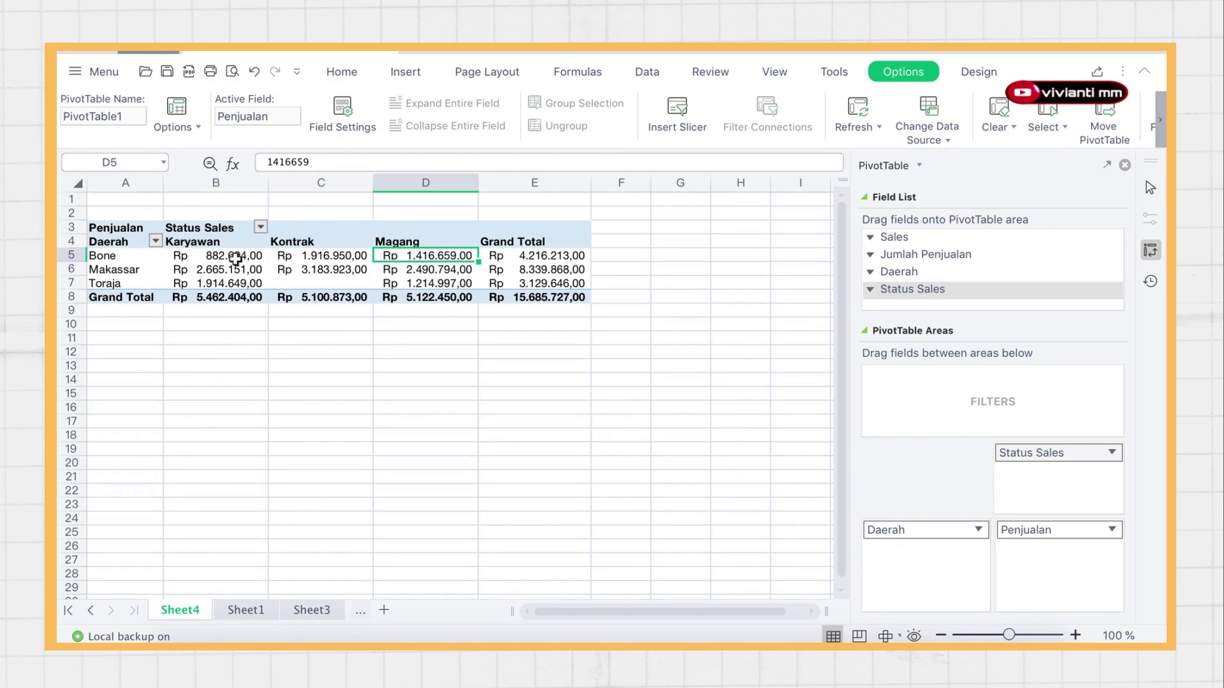
{"action": "mouse_move", "coordinate": [476, 260]}
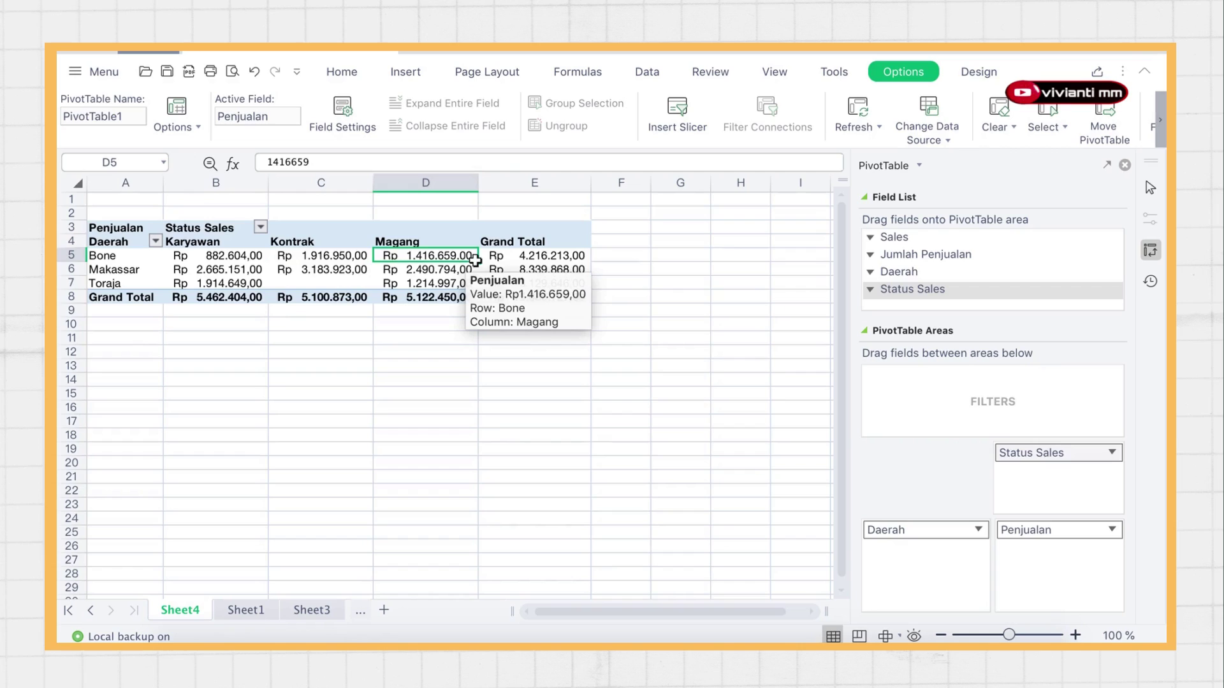
{"action": "mouse_move", "coordinate": [201, 264]}
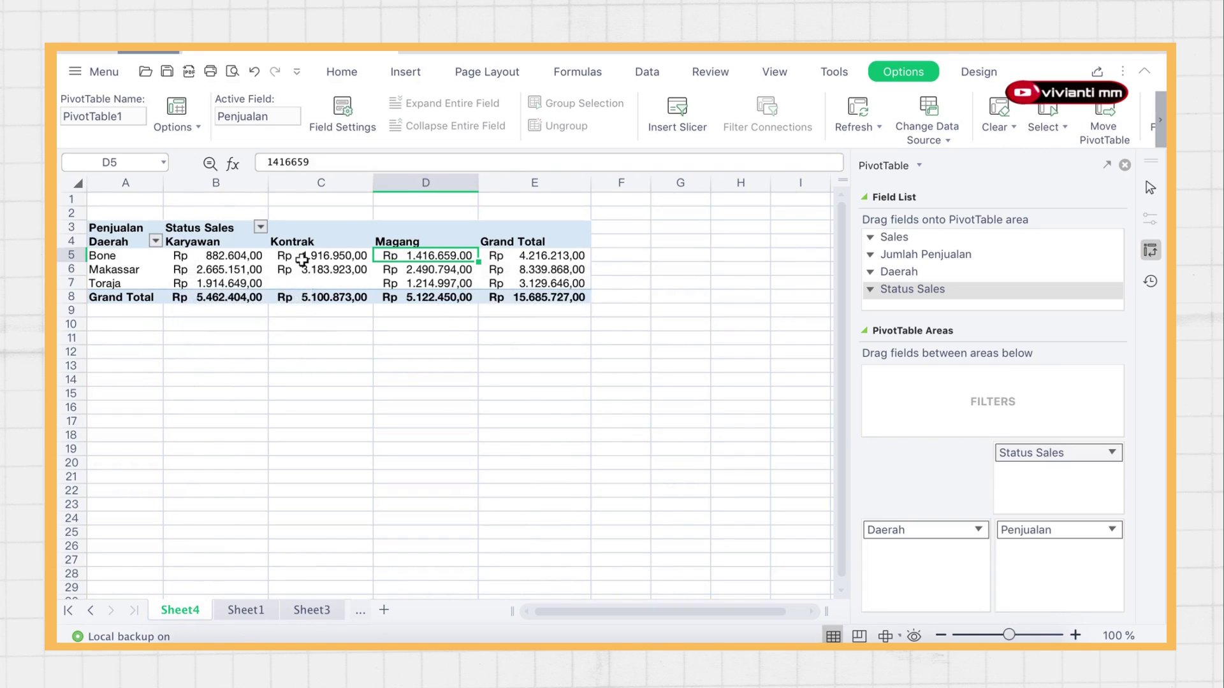
{"action": "mouse_move", "coordinate": [315, 261]}
Step: Move Status Sales into the pivot table rows below Daerah and filter Daerah to show only Bone
{"action": "left_click_drag", "start_coordinate": [1046, 453], "coordinate": [895, 558]}
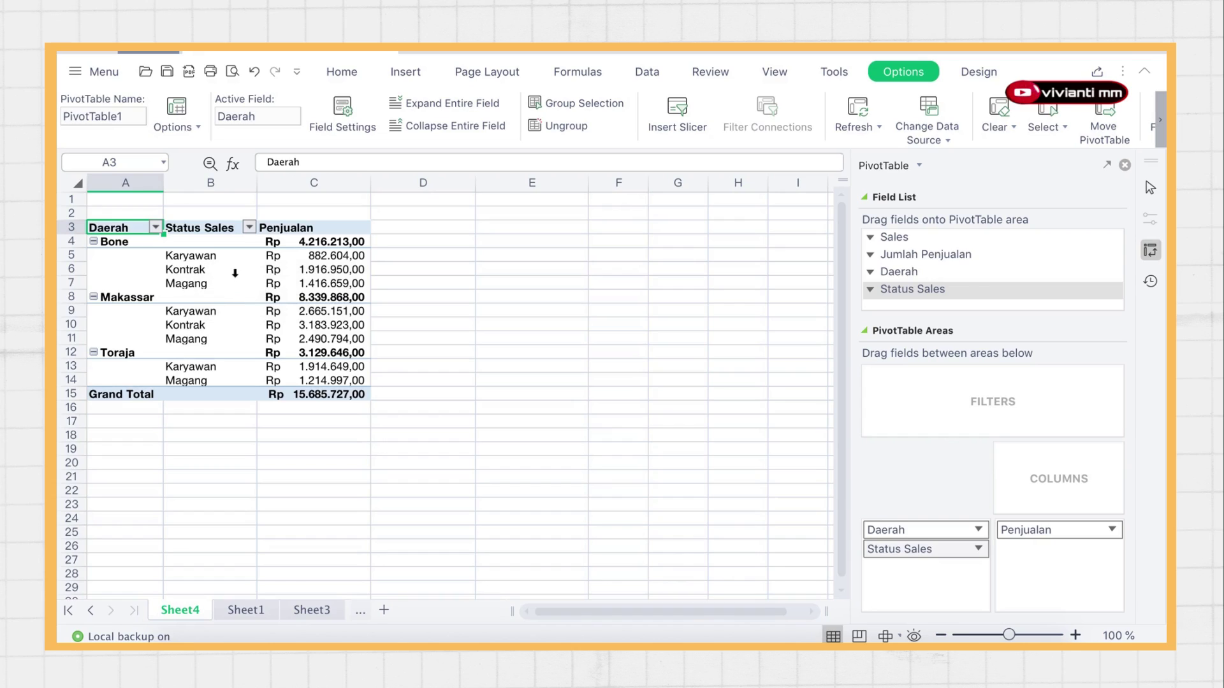
{"action": "left_click", "coordinate": [156, 226]}
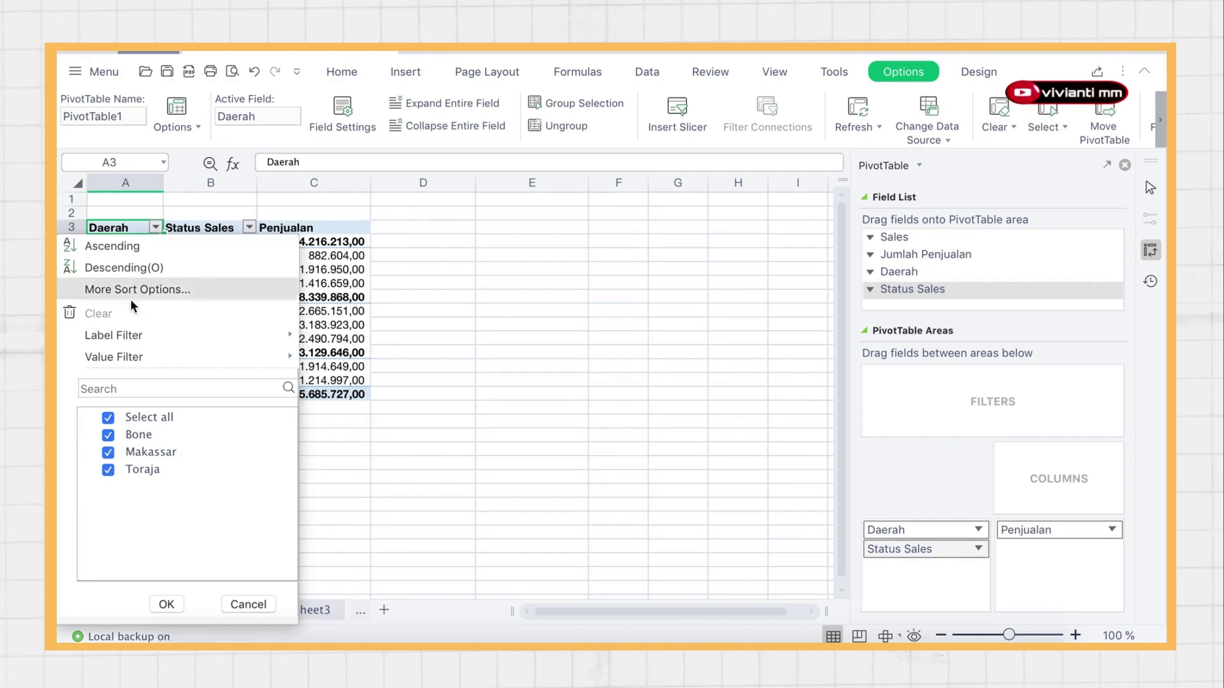
{"action": "left_click", "coordinate": [109, 419]}
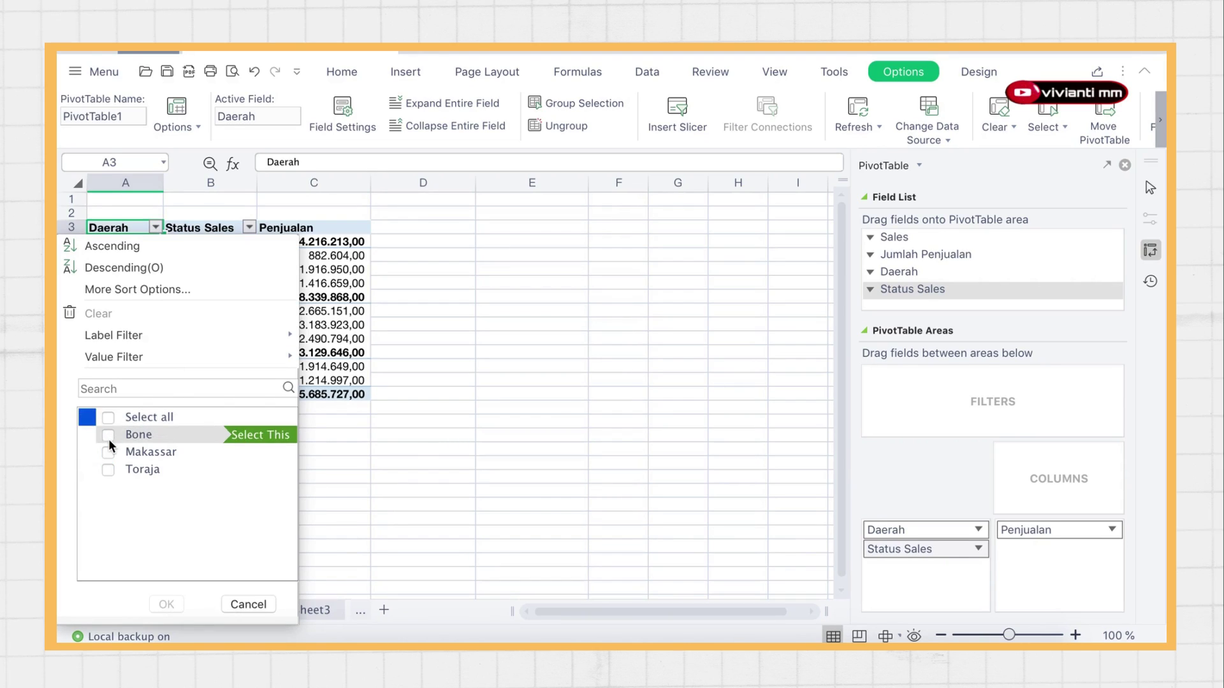
{"action": "left_click", "coordinate": [108, 436]}
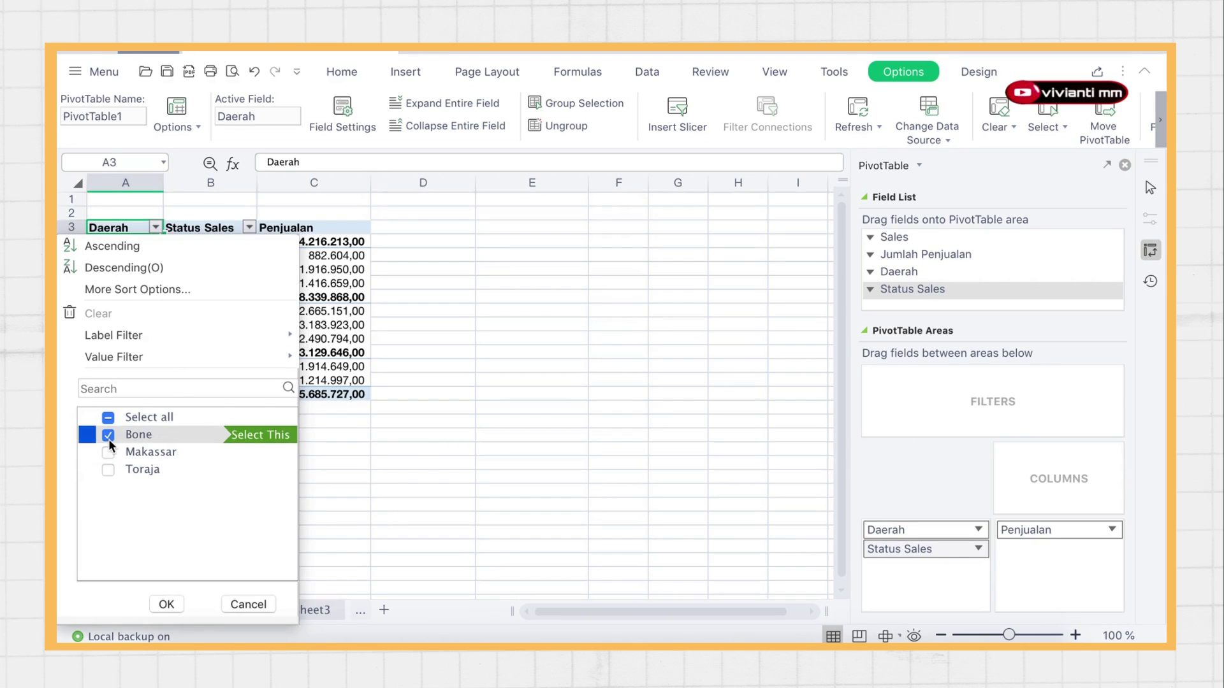
{"action": "left_click", "coordinate": [167, 604]}
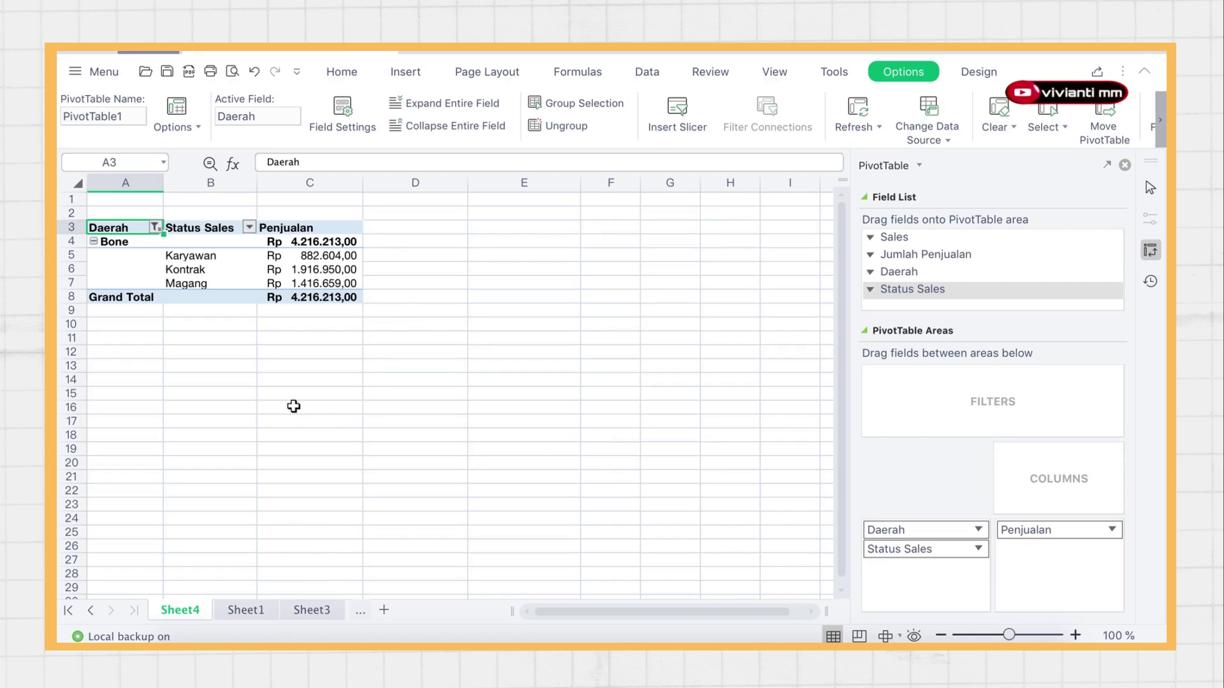
Step: Move Status Sales back to the pivot table columns and reselect all regions in the Daerah filter
{"action": "left_click_drag", "start_coordinate": [923, 548], "coordinate": [1038, 481]}
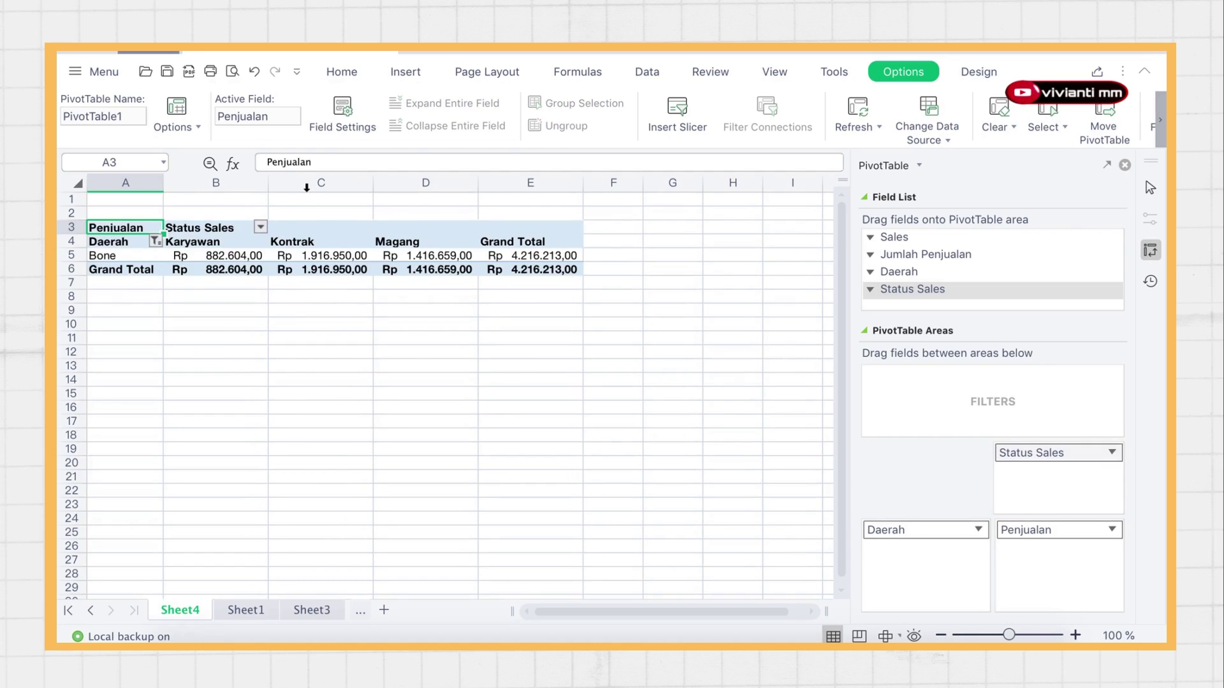
{"action": "left_click", "coordinate": [156, 242]}
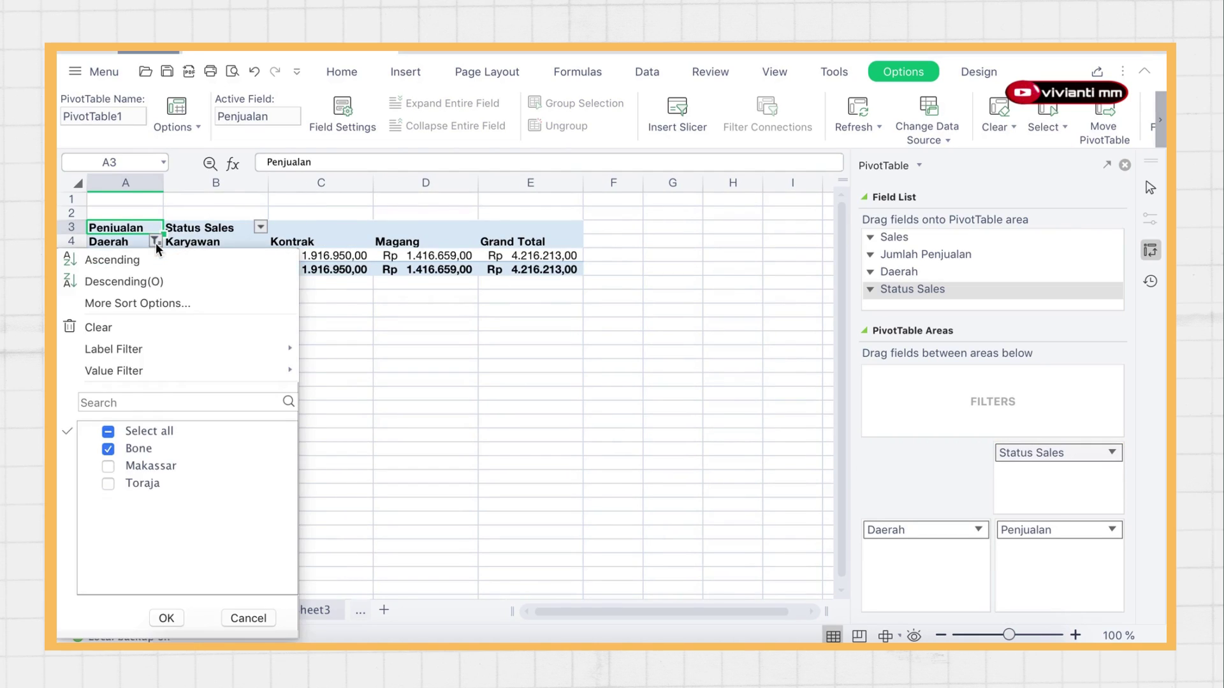
{"action": "left_click", "coordinate": [109, 432]}
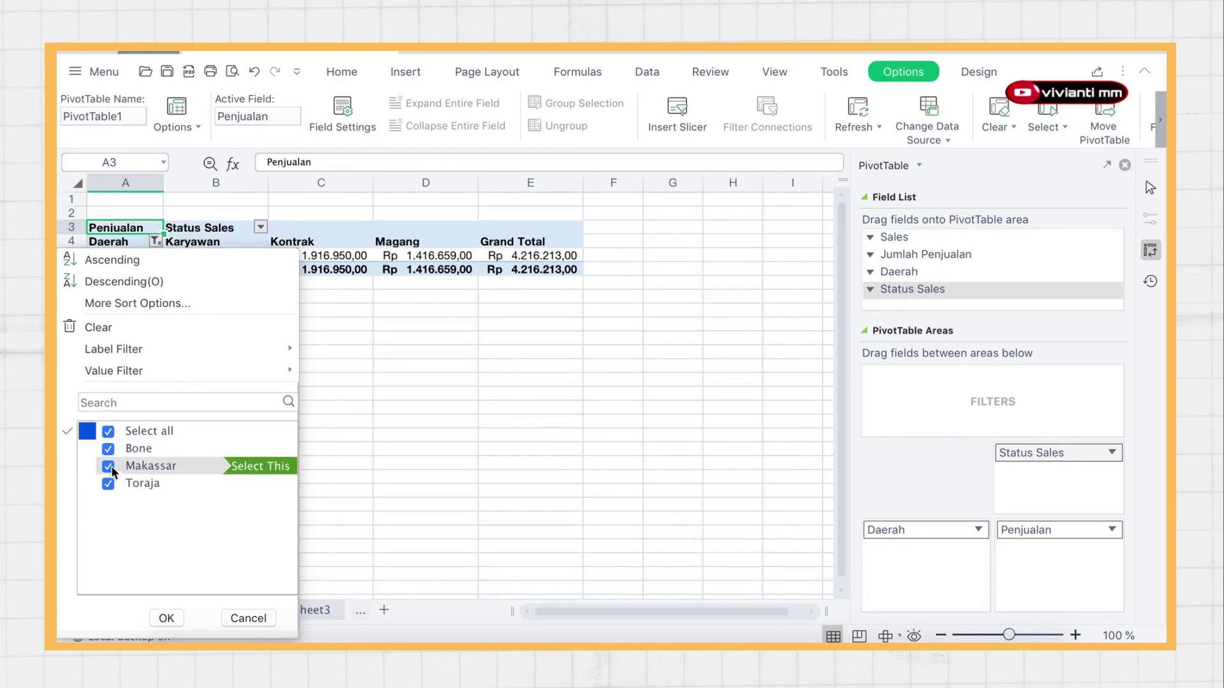
{"action": "left_click", "coordinate": [166, 618]}
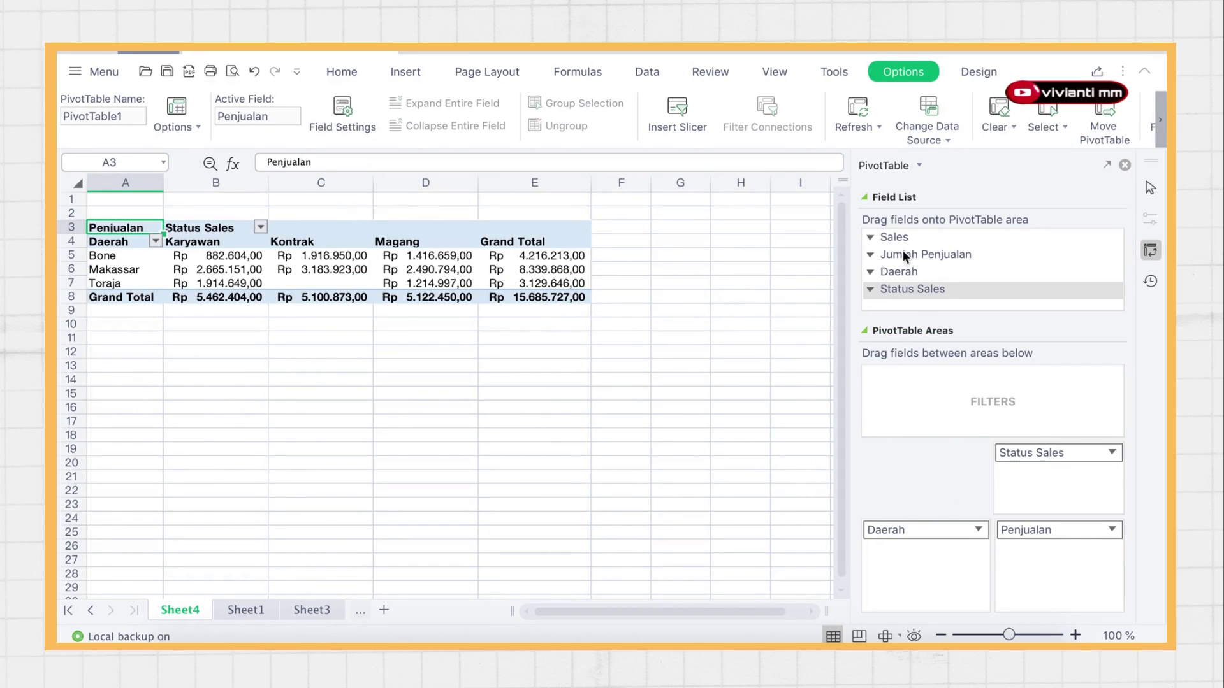
Step: Add the Sales field to the pivot table values as a count and format the Karyawan counts in C6:C9 as General
{"action": "left_click_drag", "start_coordinate": [897, 238], "coordinate": [1029, 549]}
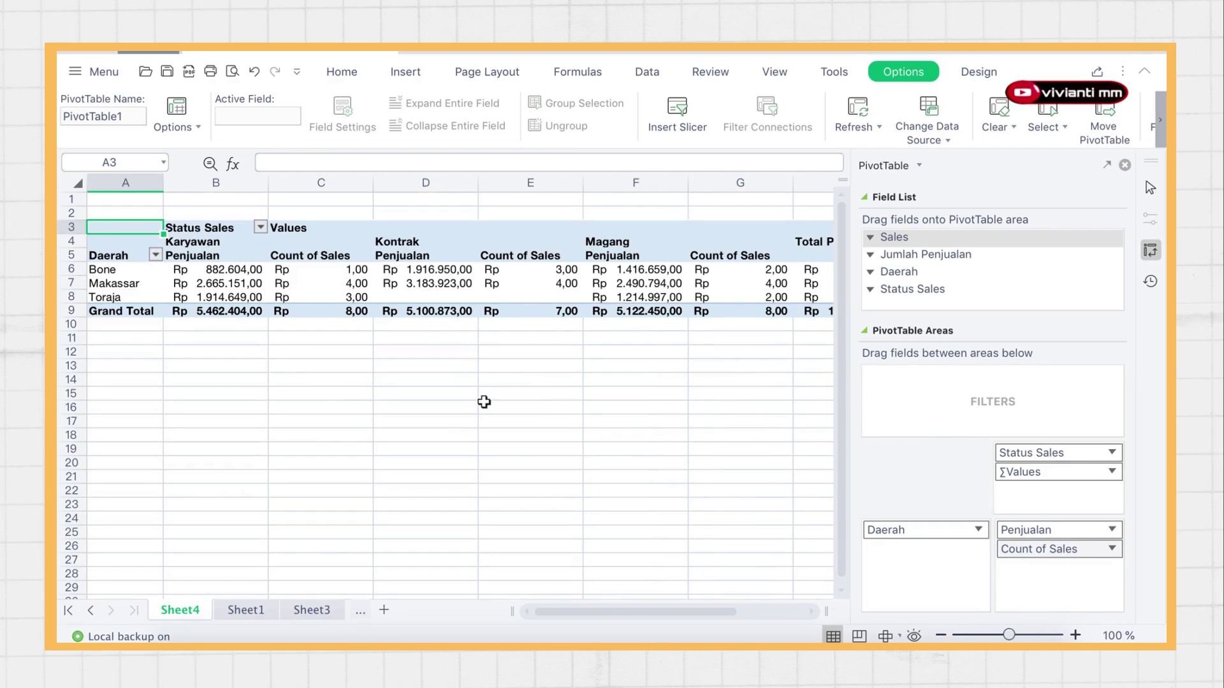
{"action": "left_click_drag", "start_coordinate": [308, 271], "coordinate": [309, 313]}
{"action": "left_click", "coordinate": [340, 72]}
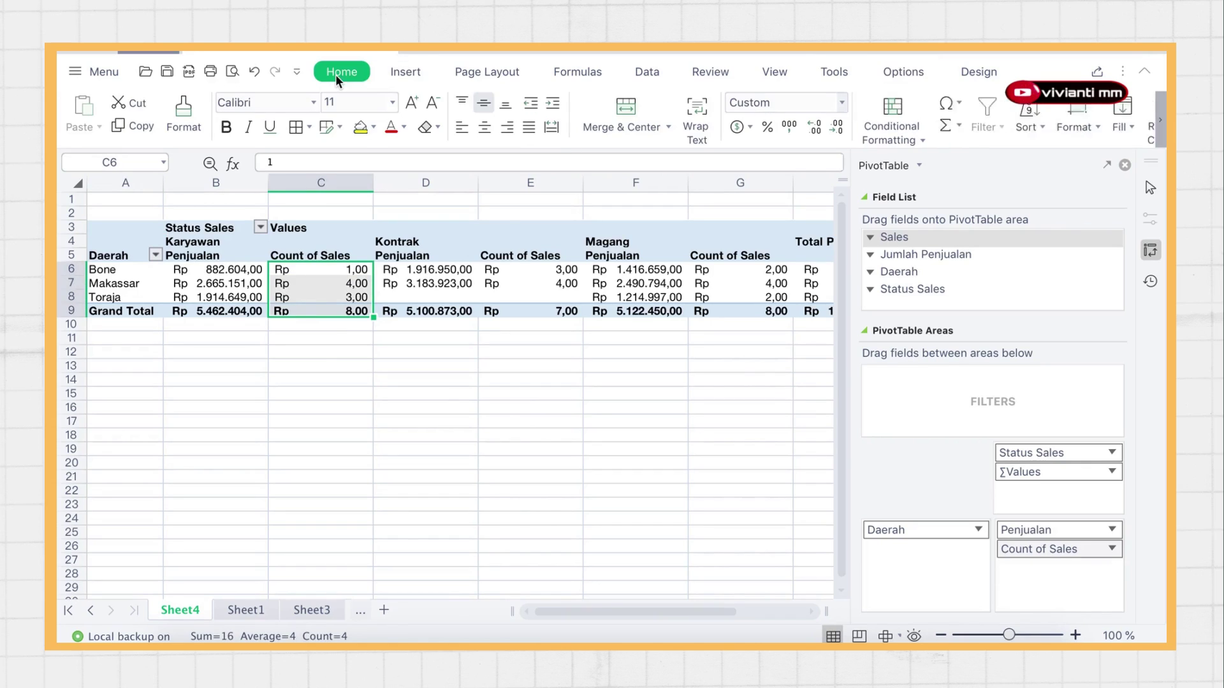
{"action": "left_click", "coordinate": [840, 104]}
{"action": "left_click", "coordinate": [814, 131]}
Step: Format the Count of Sales values for Kontrak in E6:E9 and Magang in G6:G9 as General
{"action": "left_click_drag", "start_coordinate": [513, 273], "coordinate": [514, 312]}
{"action": "left_click", "coordinate": [841, 104]}
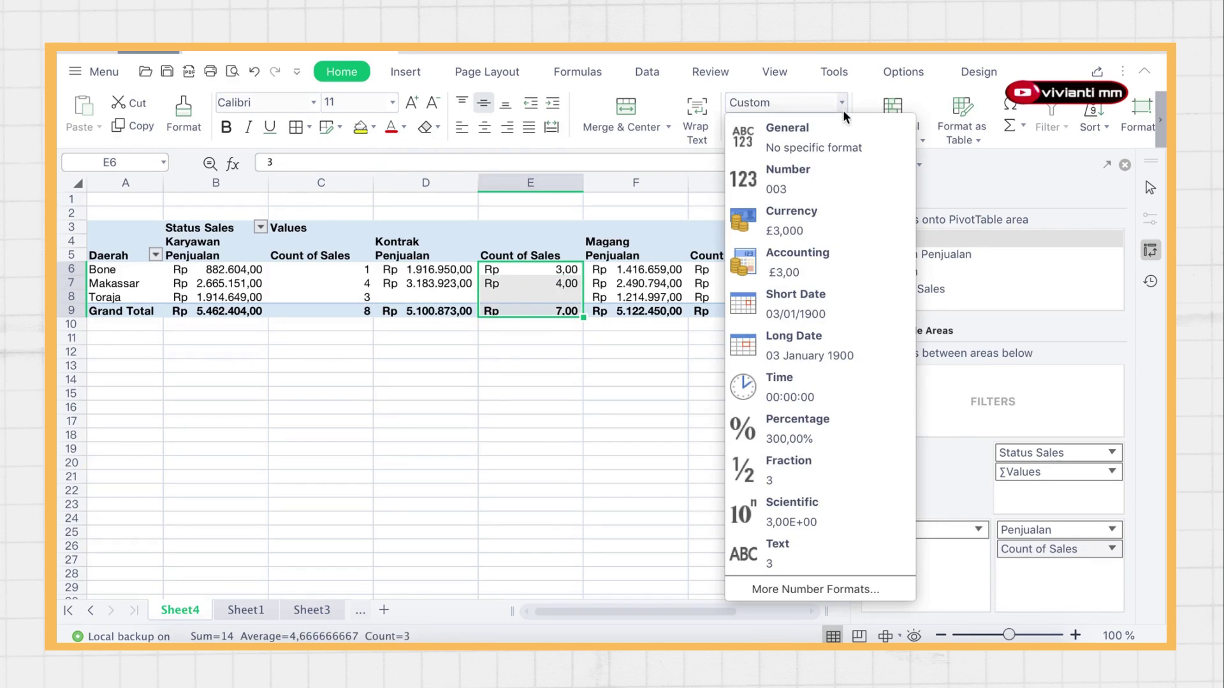
{"action": "left_click", "coordinate": [836, 131]}
{"action": "left_click_drag", "start_coordinate": [737, 272], "coordinate": [733, 312]}
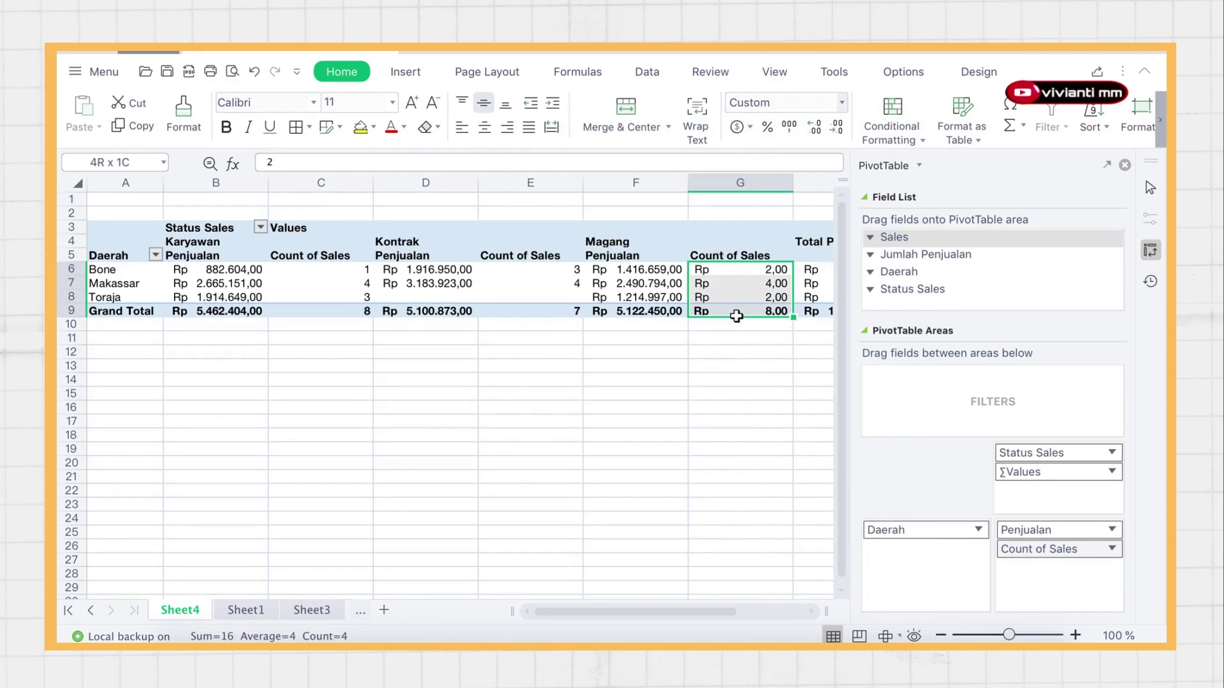
{"action": "left_click", "coordinate": [841, 103]}
{"action": "left_click", "coordinate": [806, 131]}
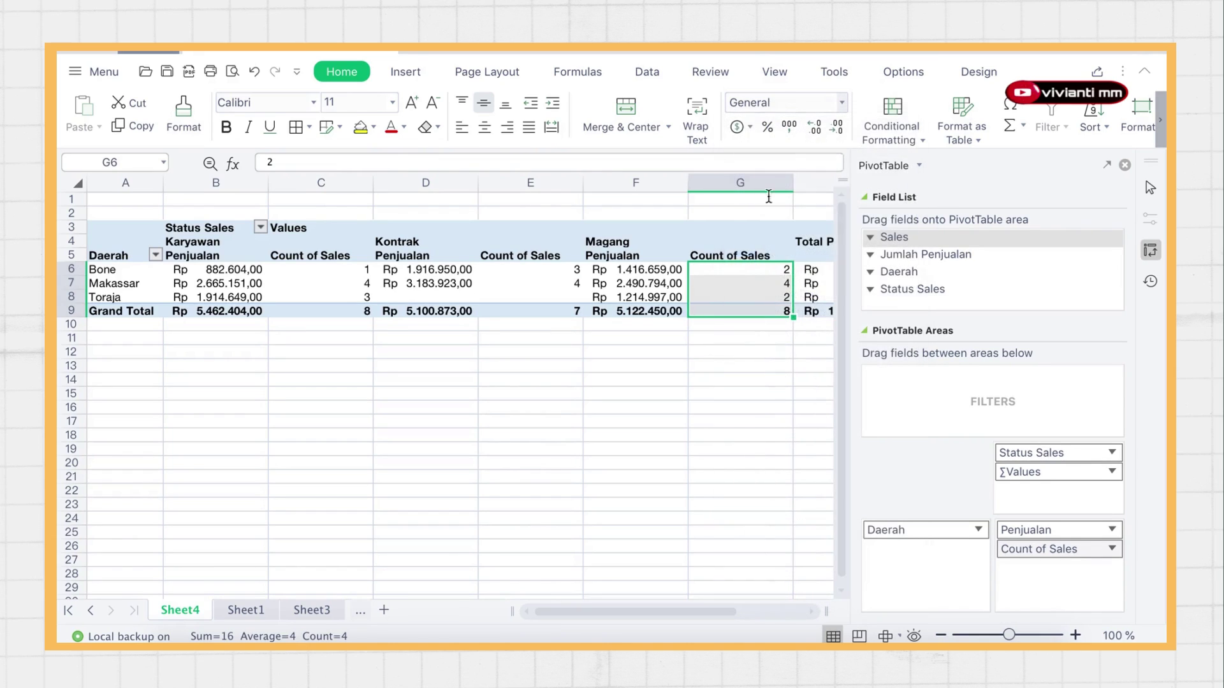
Step: Format the Total Count of Sales values in I6:I8 as General
{"action": "scroll", "coordinate": [622, 380], "scroll_direction": "right", "scroll_amount": 5}
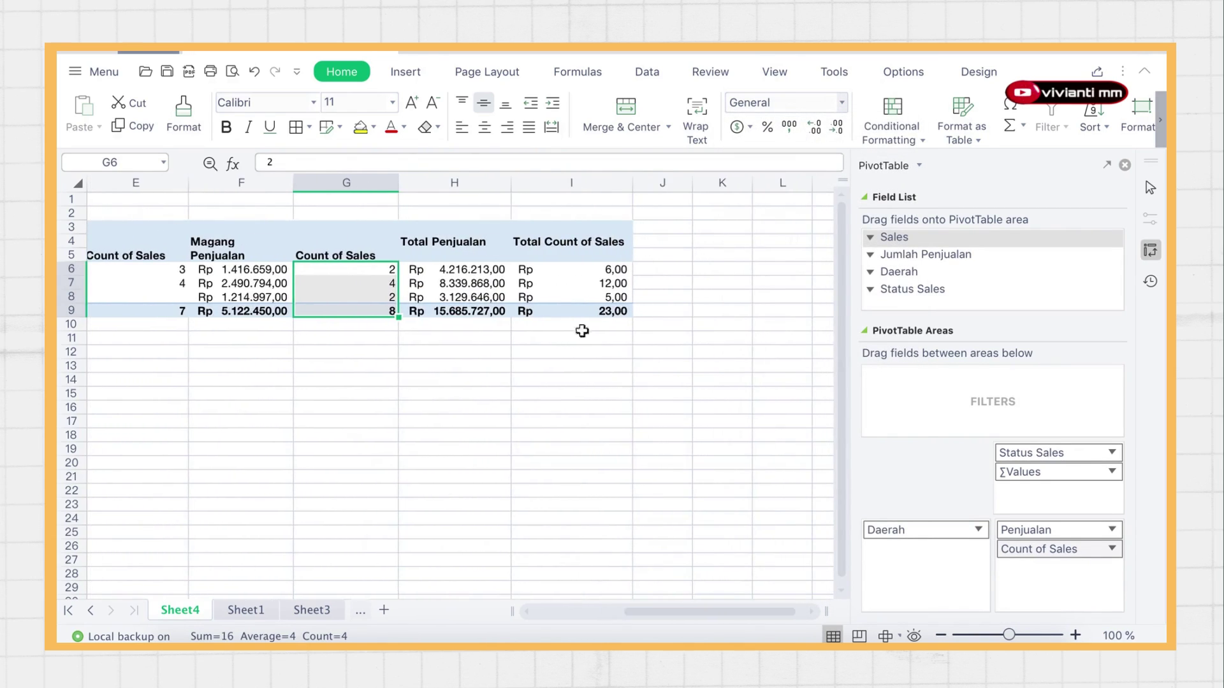
{"action": "left_click_drag", "start_coordinate": [561, 269], "coordinate": [561, 294]}
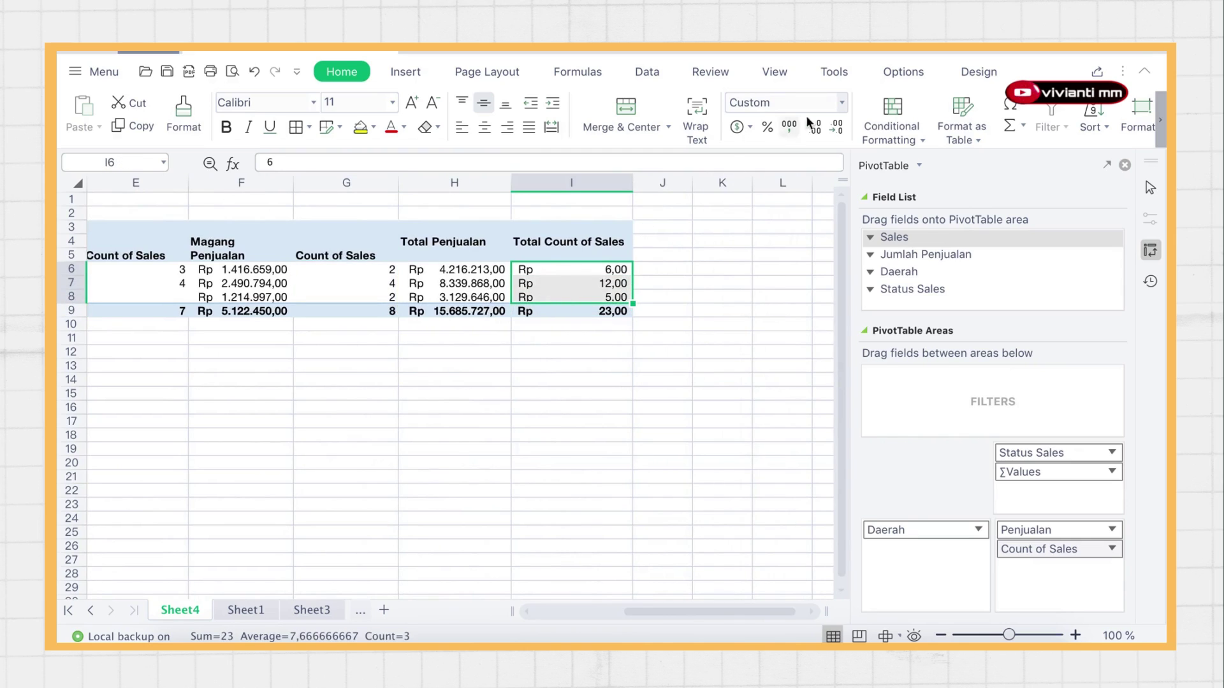
{"action": "left_click", "coordinate": [842, 102]}
{"action": "left_click", "coordinate": [804, 131]}
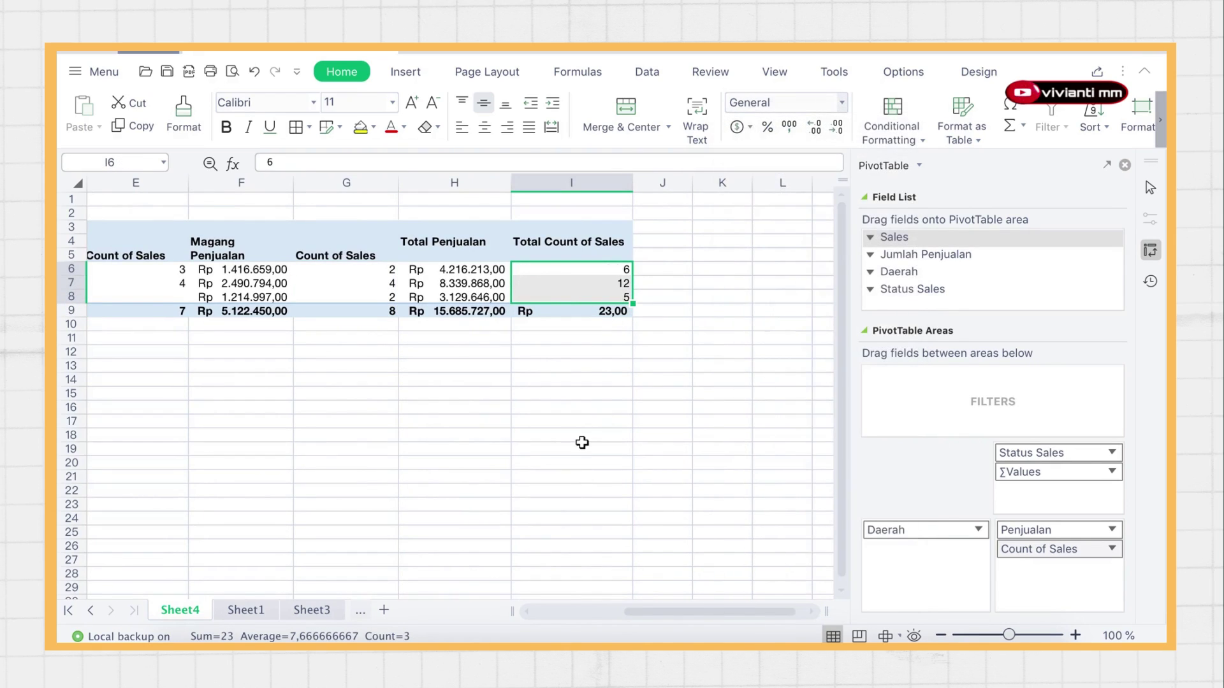
{"action": "scroll", "coordinate": [582, 442], "scroll_direction": "left", "scroll_amount": 5}
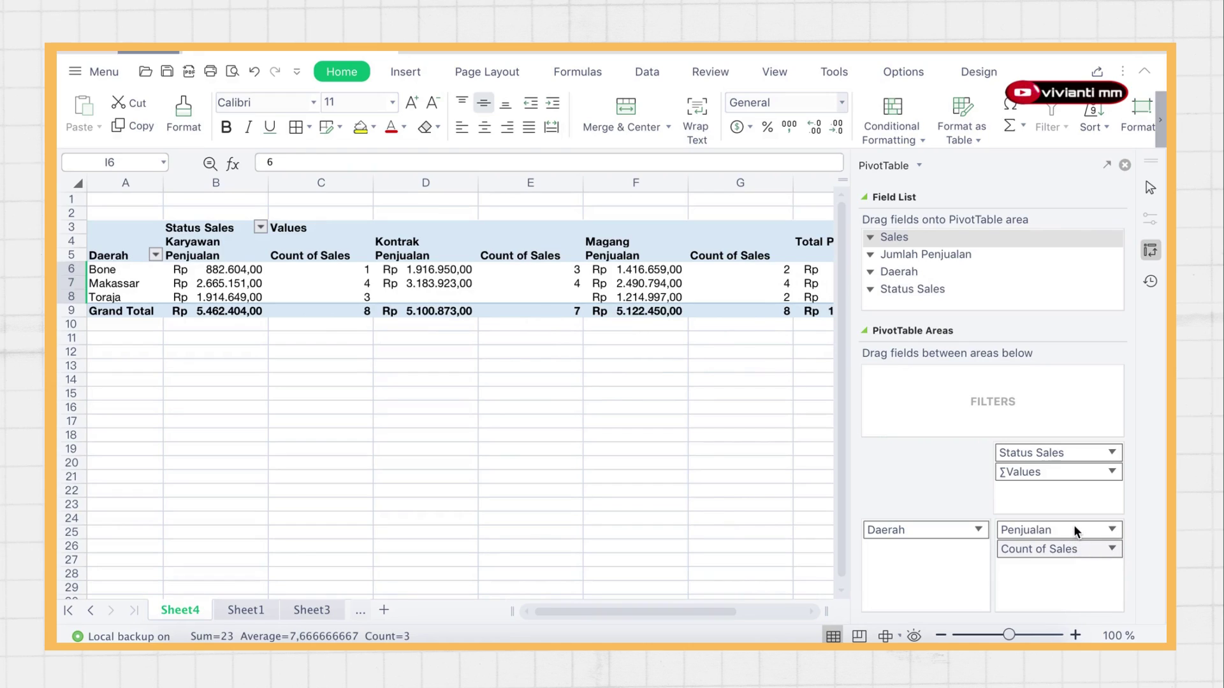
Step: Remove Penjualan from the pivot table values and format the overall Grand Total count in E8 as General
{"action": "left_click_drag", "start_coordinate": [1075, 533], "coordinate": [986, 295]}
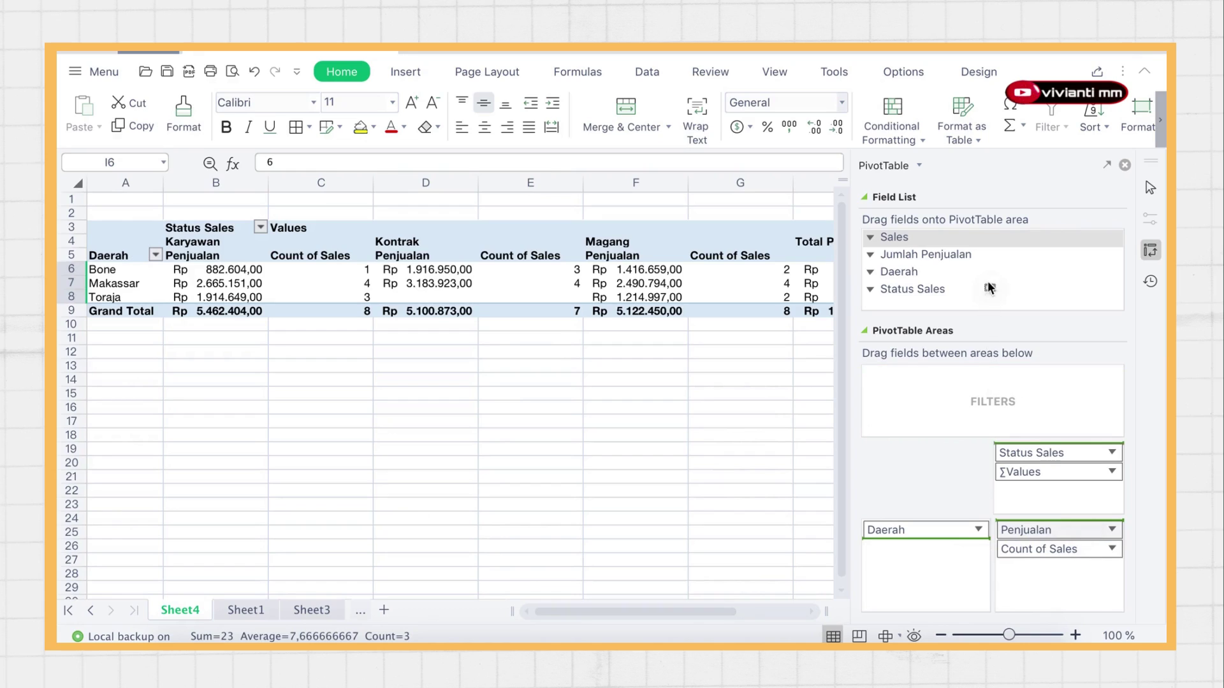
{"action": "left_click_drag", "start_coordinate": [980, 250], "coordinate": [980, 251]}
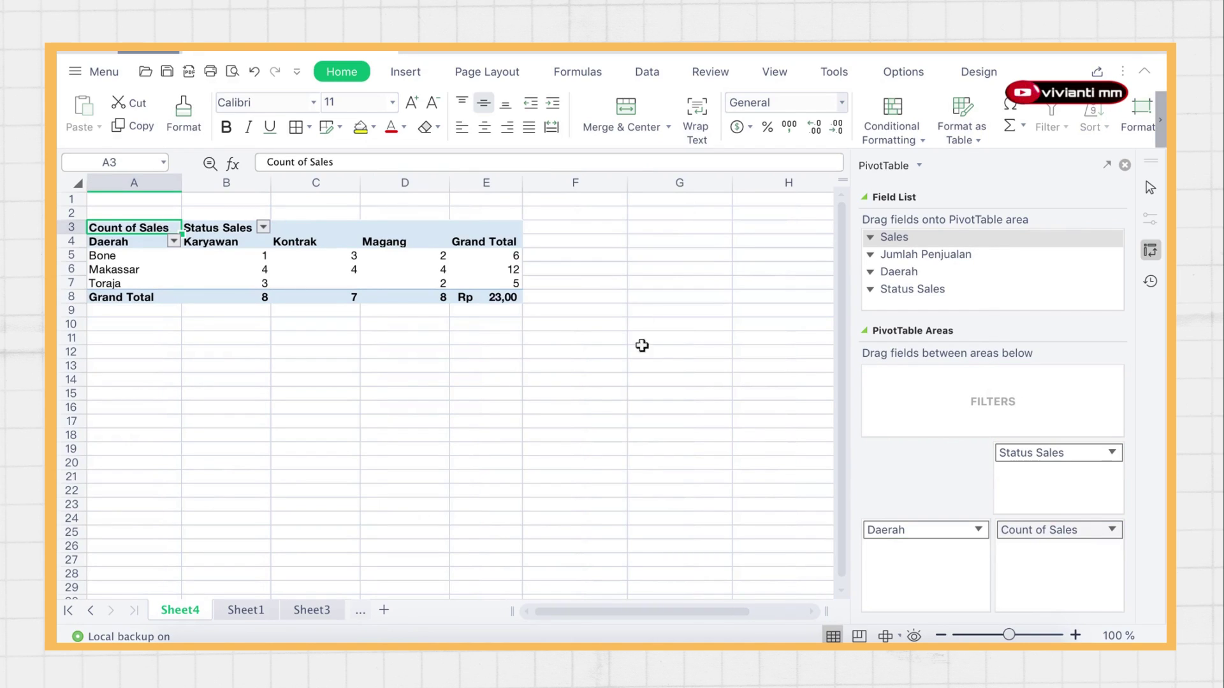
{"action": "left_click", "coordinate": [503, 300]}
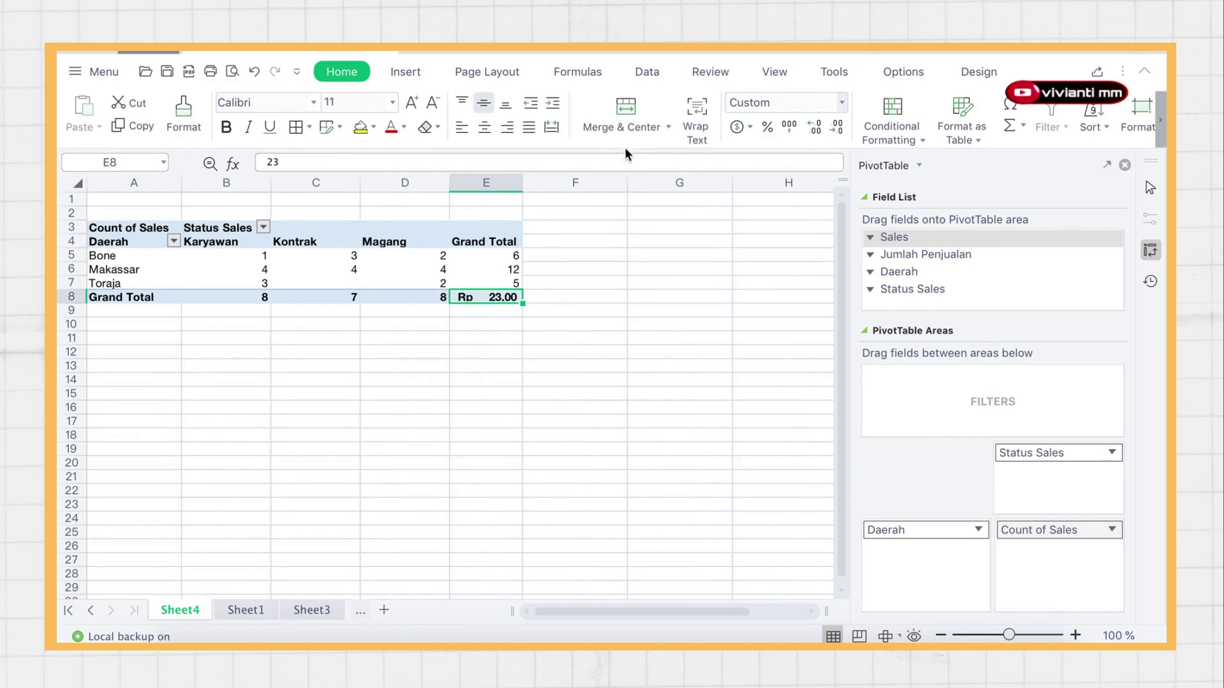
{"action": "left_click", "coordinate": [774, 104]}
{"action": "left_click", "coordinate": [841, 103]}
{"action": "left_click", "coordinate": [790, 131]}
{"action": "left_click", "coordinate": [641, 324]}
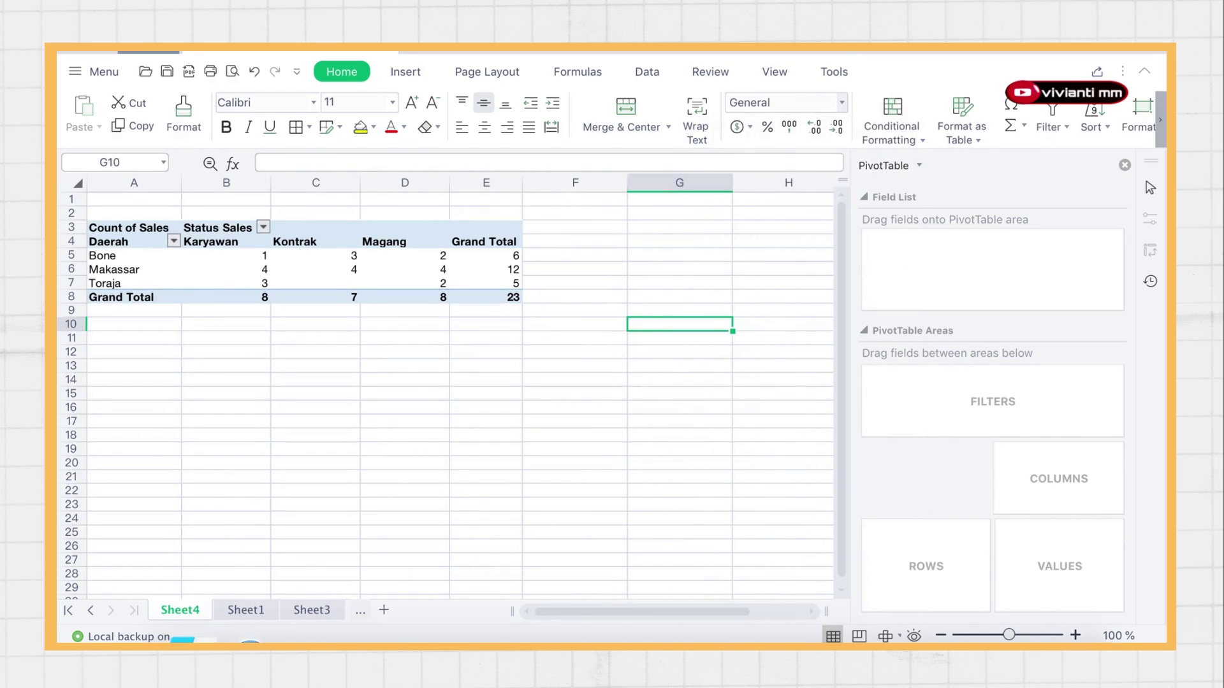
Step: Check how many sales names B4:B26 of Sheet1 contains and return to the pivot table on Sheet4
{"action": "left_click", "coordinate": [240, 610]}
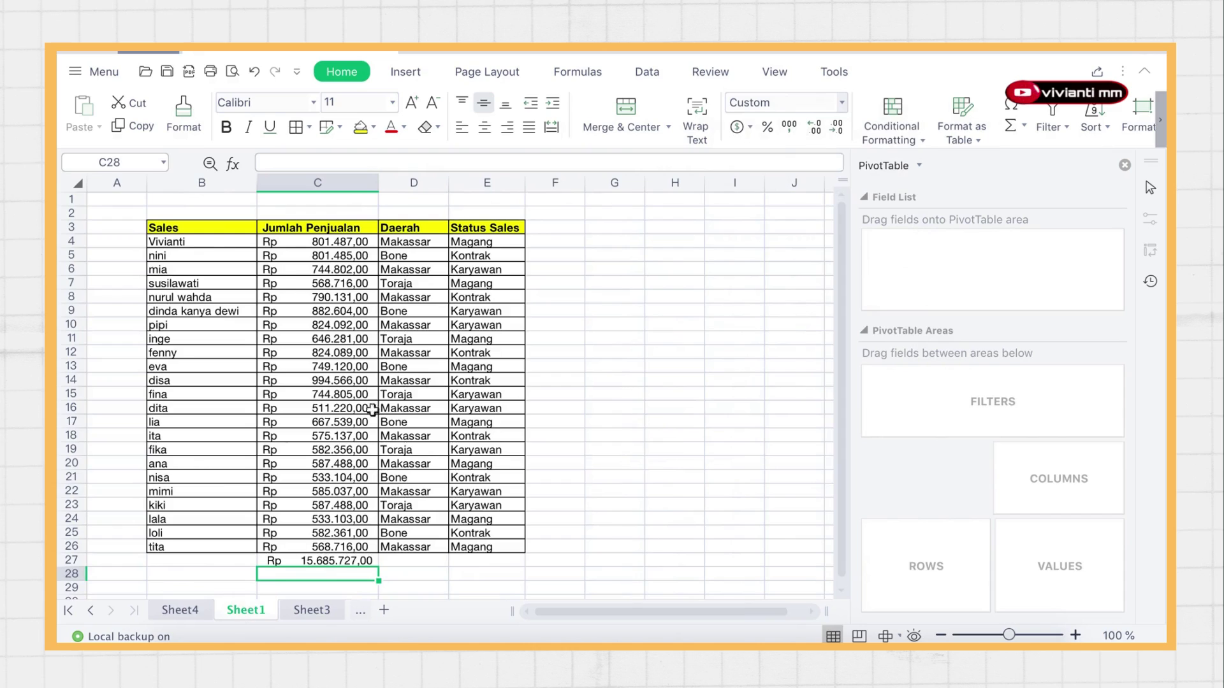
{"action": "left_click_drag", "start_coordinate": [185, 242], "coordinate": [187, 550]}
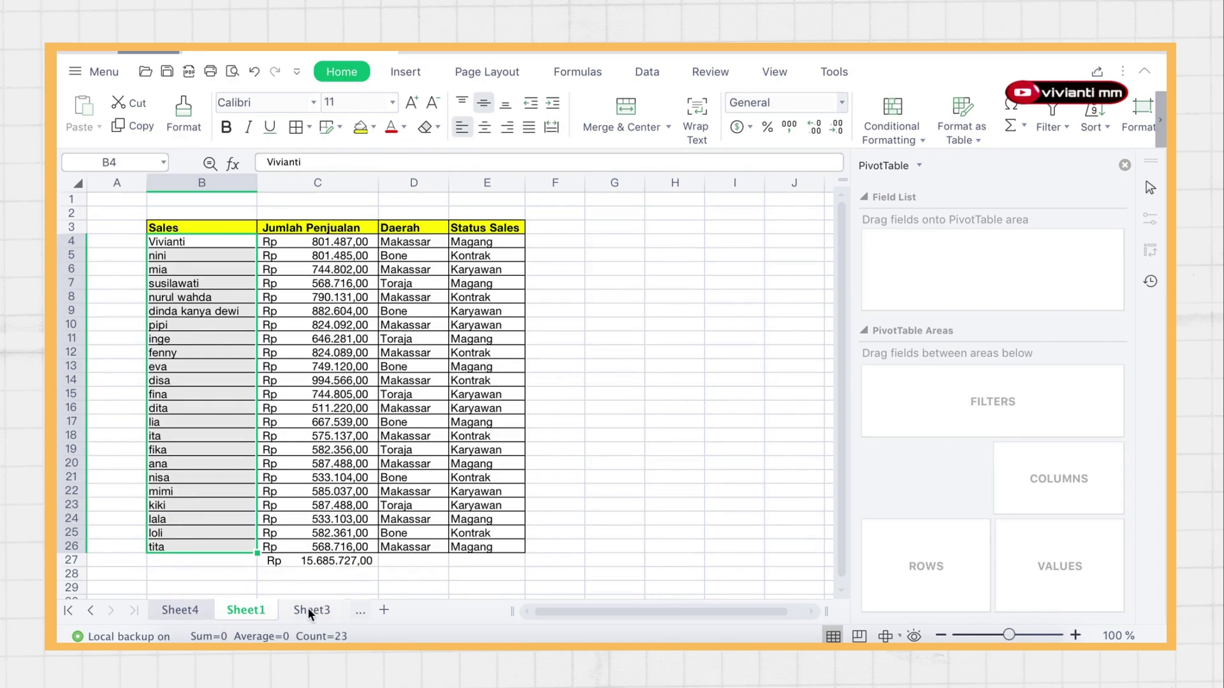
{"action": "left_click", "coordinate": [184, 611]}
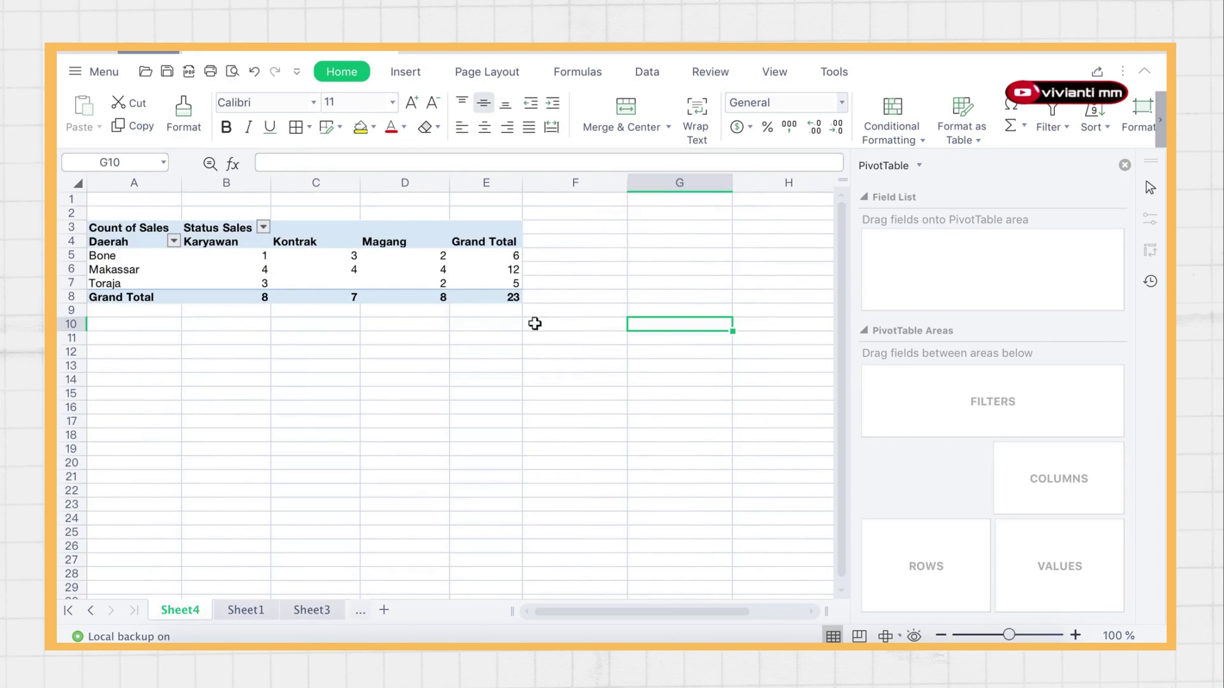
Step: Move Status Sales into the pivot table rows below Daerah and add Jumlah Penjualan to the values
{"action": "left_click", "coordinate": [453, 252]}
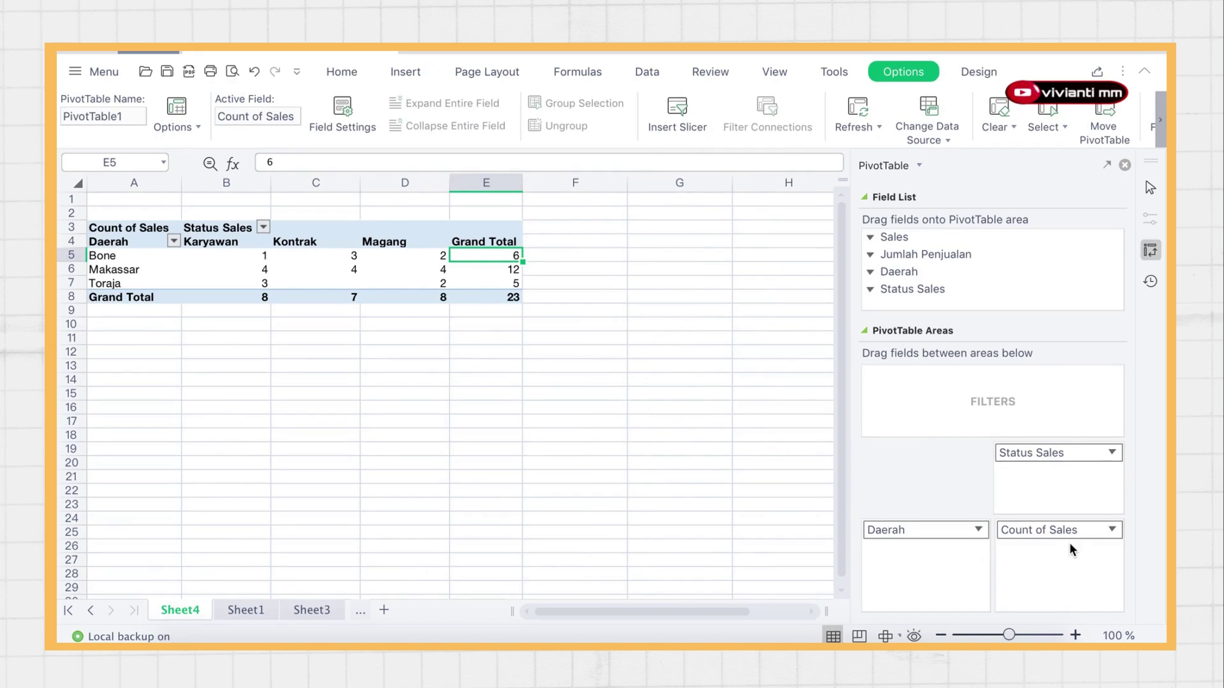
{"action": "left_click_drag", "start_coordinate": [1069, 453], "coordinate": [904, 559]}
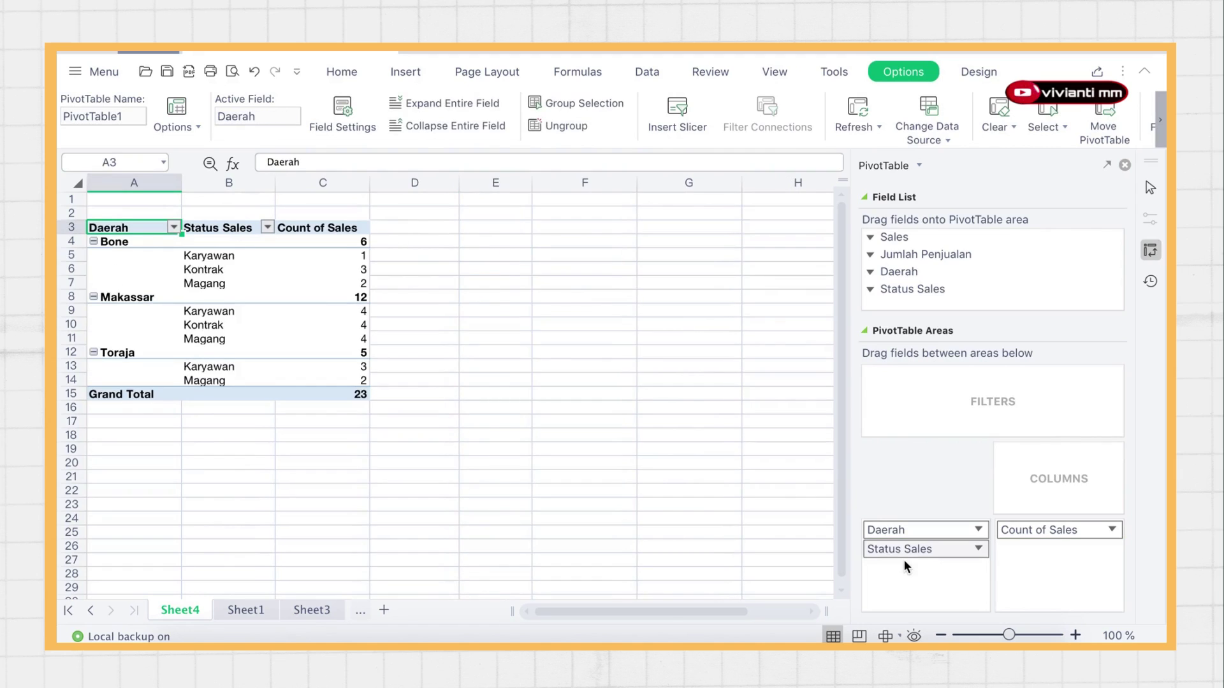
{"action": "left_click_drag", "start_coordinate": [896, 253], "coordinate": [1007, 539]}
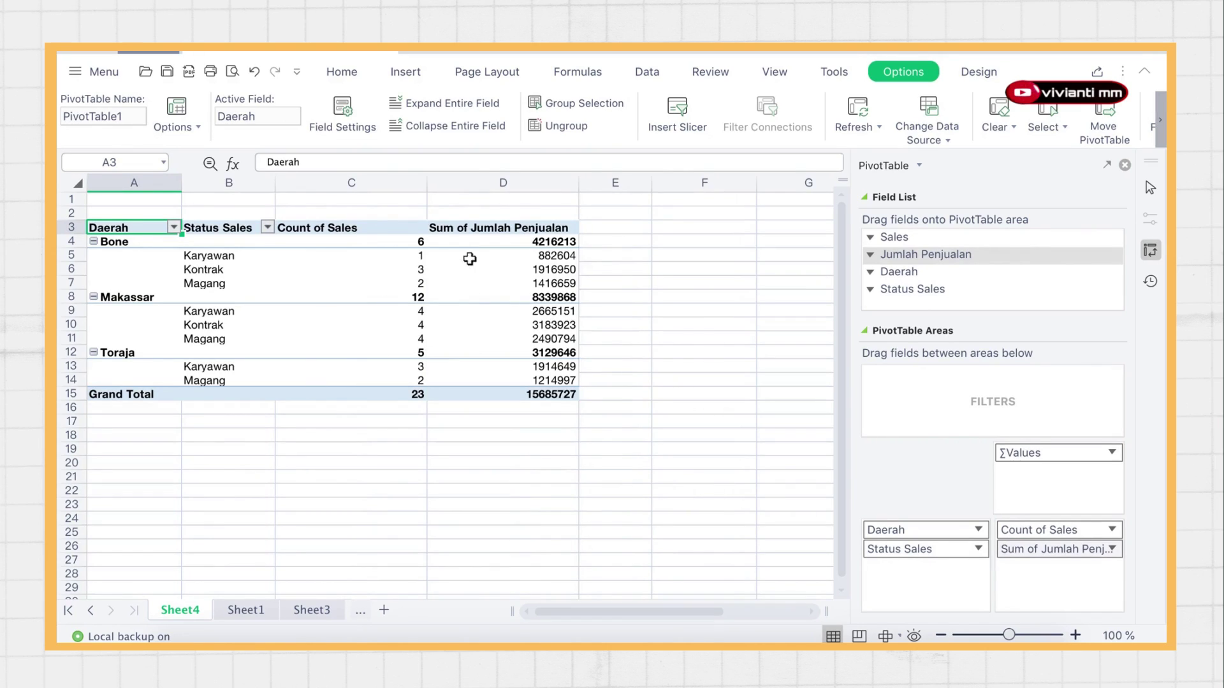
Step: Rename the Sum of Jumlah Penjualan value field as Penjualan
{"action": "left_click", "coordinate": [473, 223]}
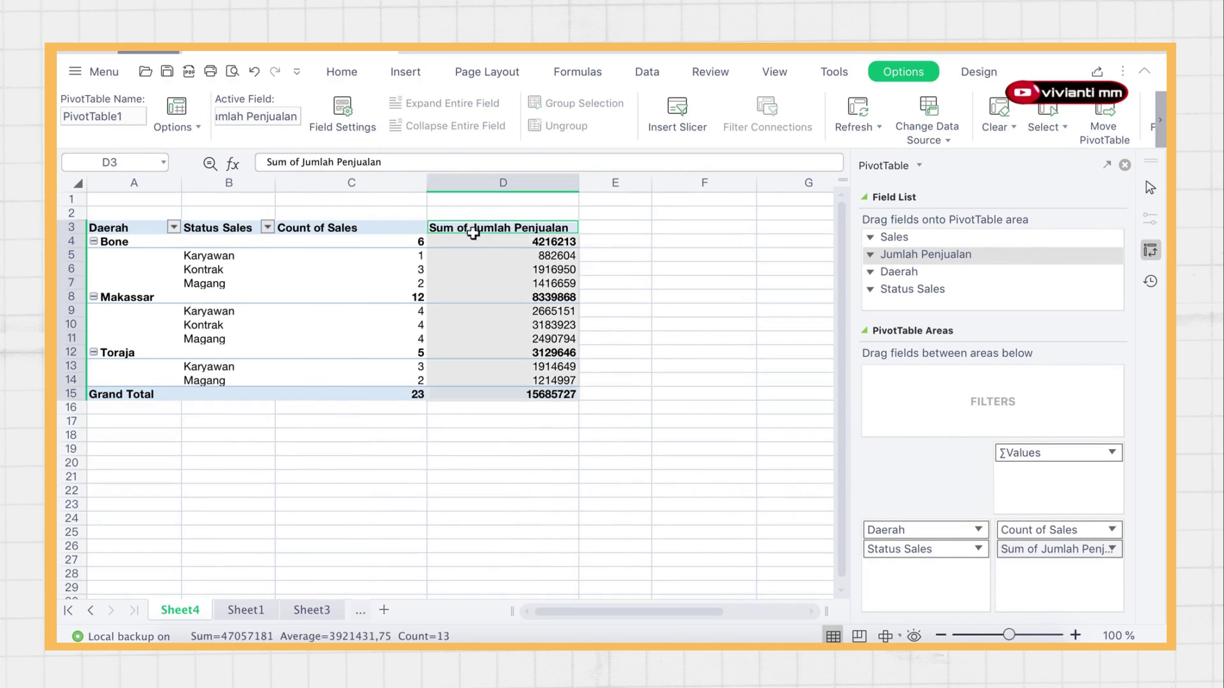
{"action": "double_click", "coordinate": [473, 228]}
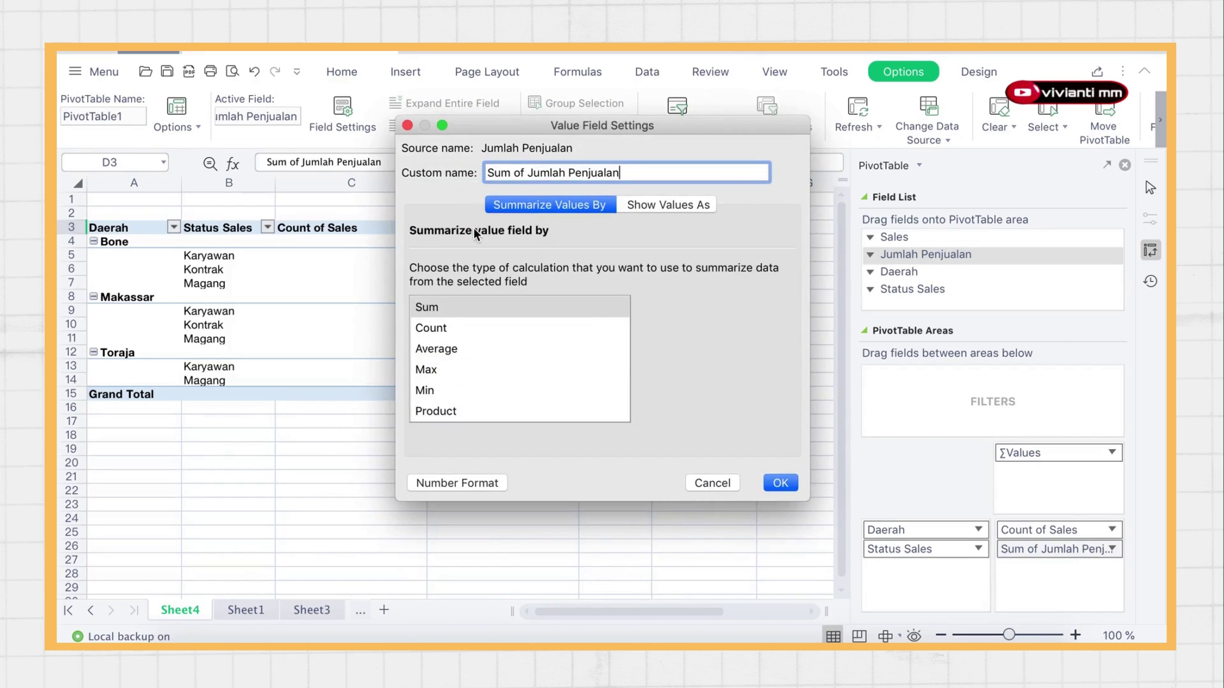
{"action": "key", "text": "super+a"}
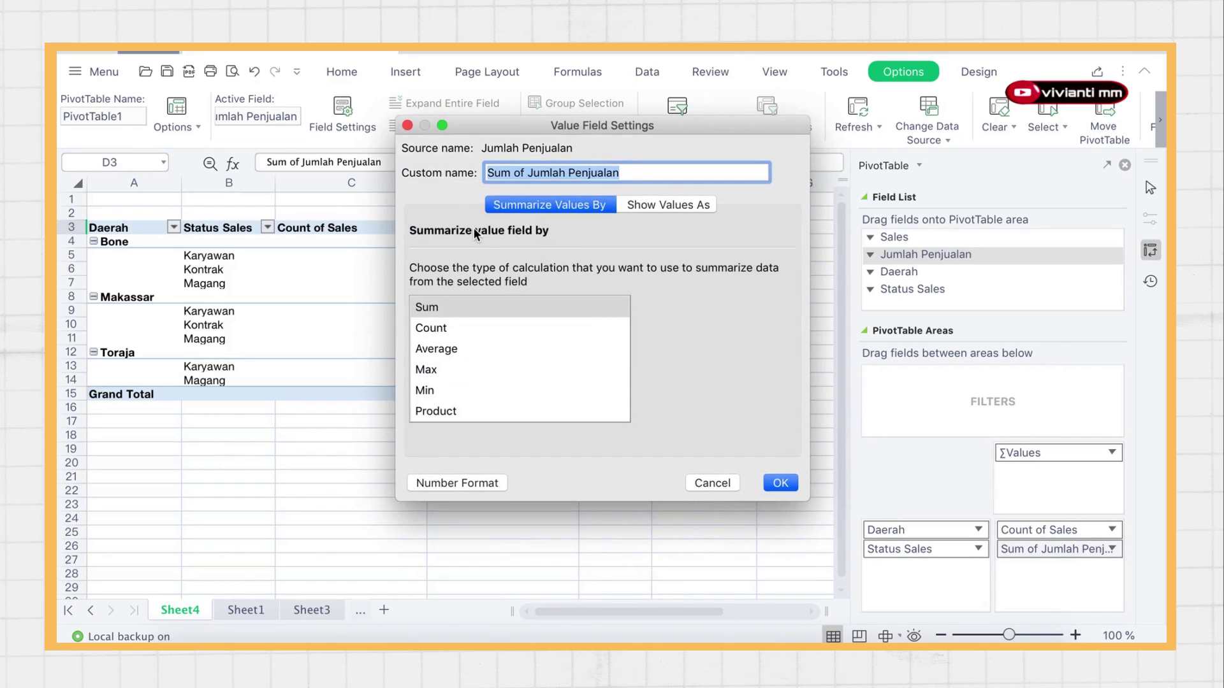
{"action": "type", "text": "Penjuala"}
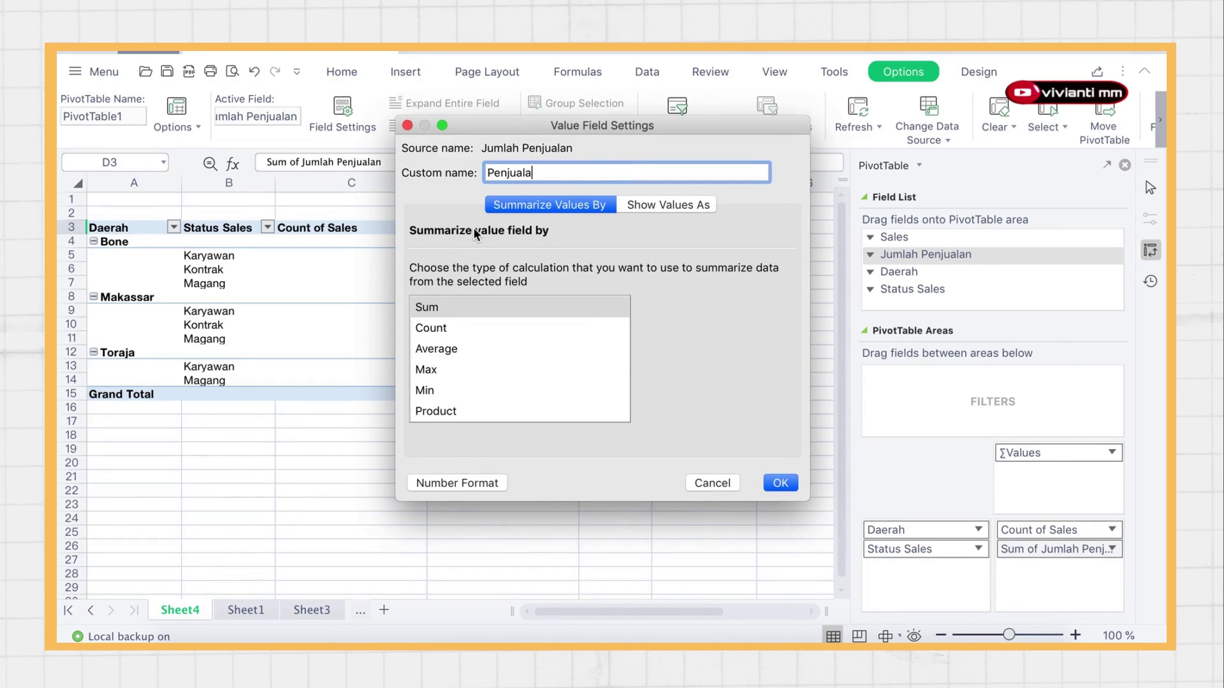
{"action": "type", "text": "n"}
{"action": "key", "text": "Return"}
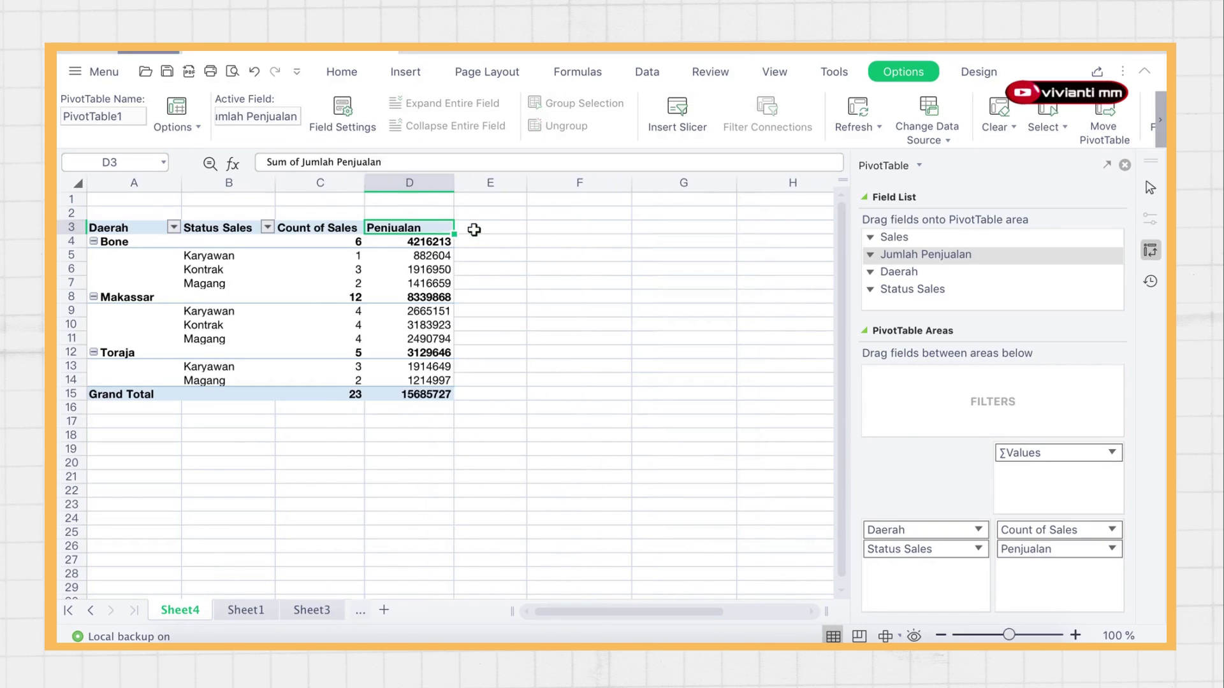
Step: Rename the Count of Sales header in C3 as Jumlah Sales
{"action": "left_click", "coordinate": [305, 221]}
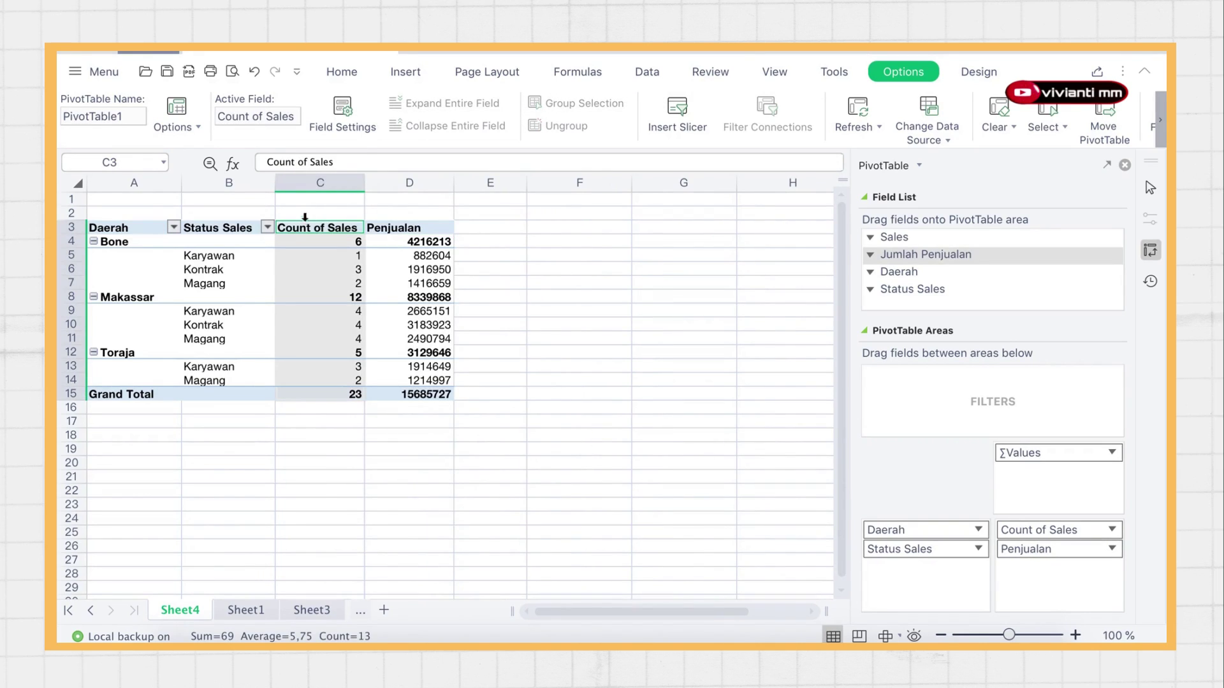
{"action": "left_click_drag", "start_coordinate": [312, 163], "coordinate": [250, 164]}
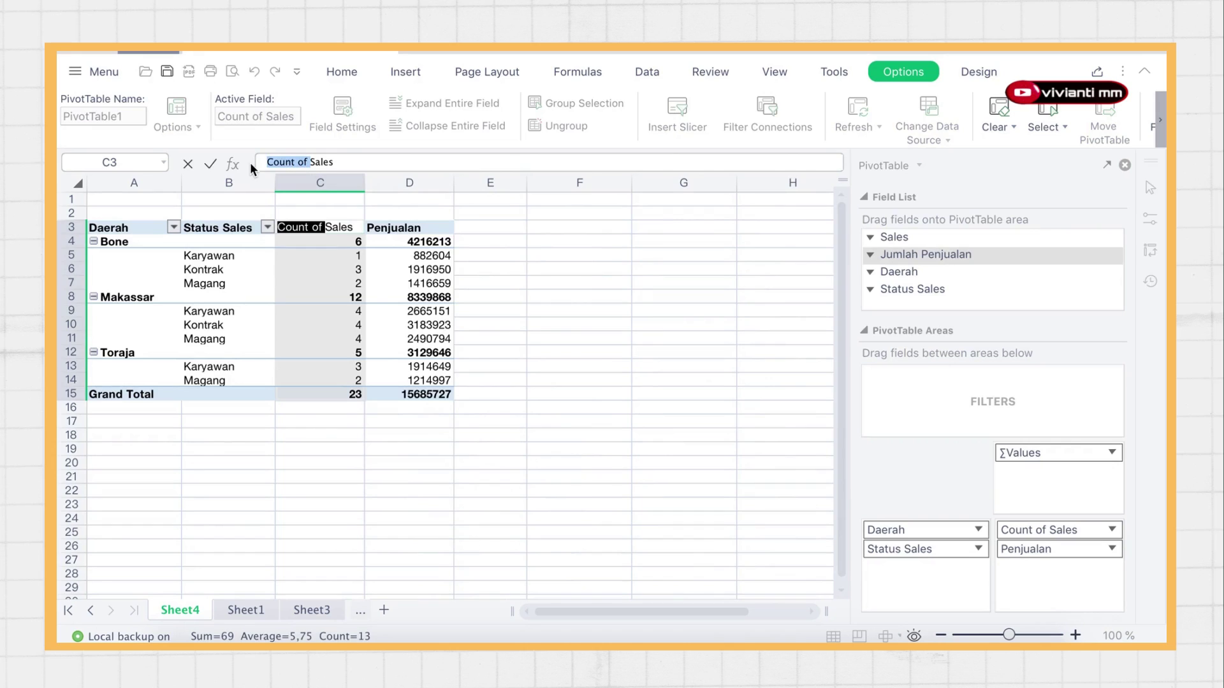
{"action": "type", "text": "Jumlah"}
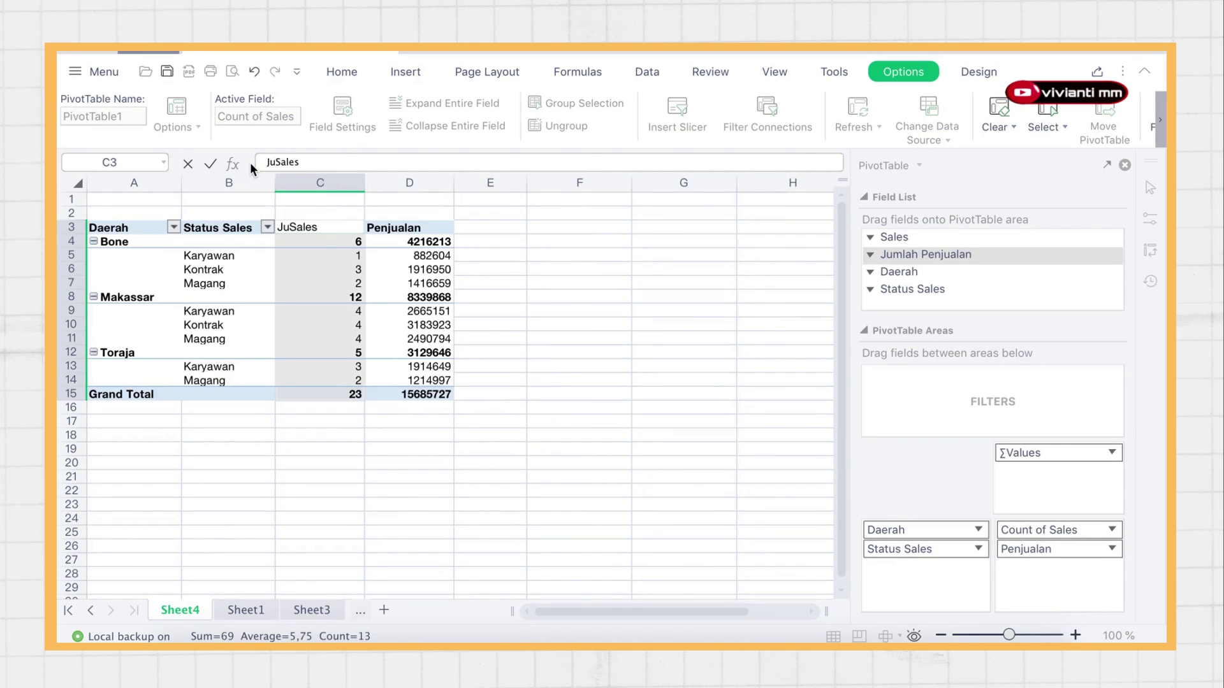
{"action": "key", "text": "Return"}
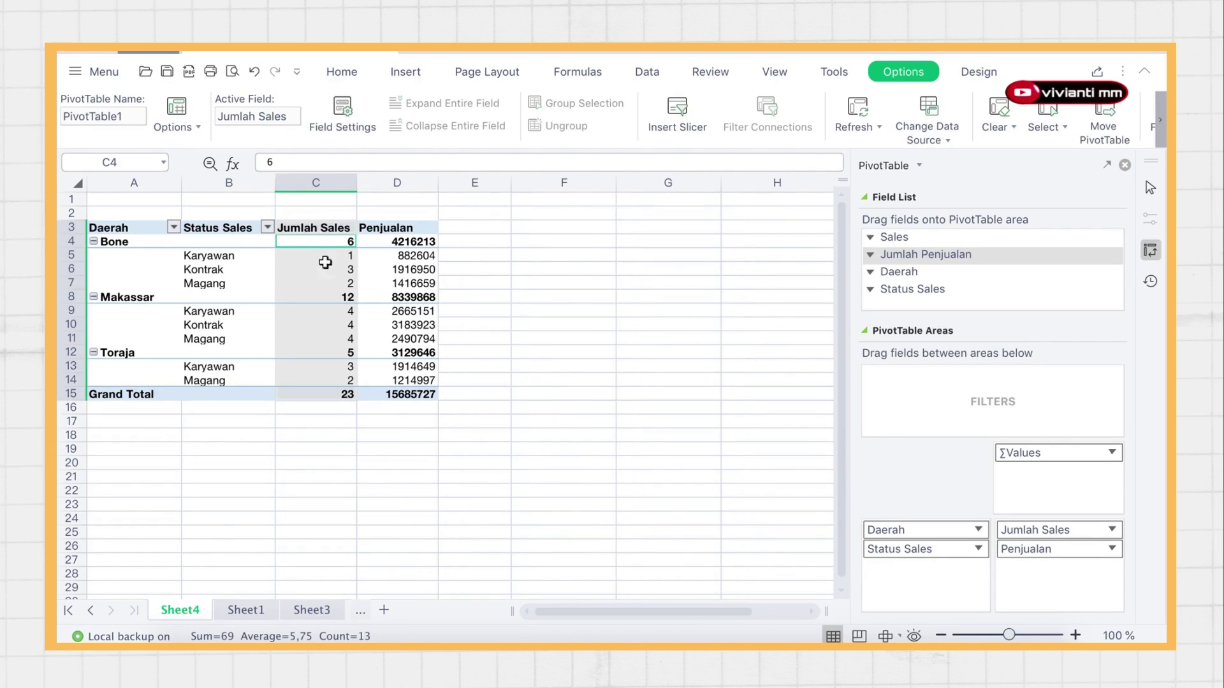
{"action": "left_click", "coordinate": [226, 231]}
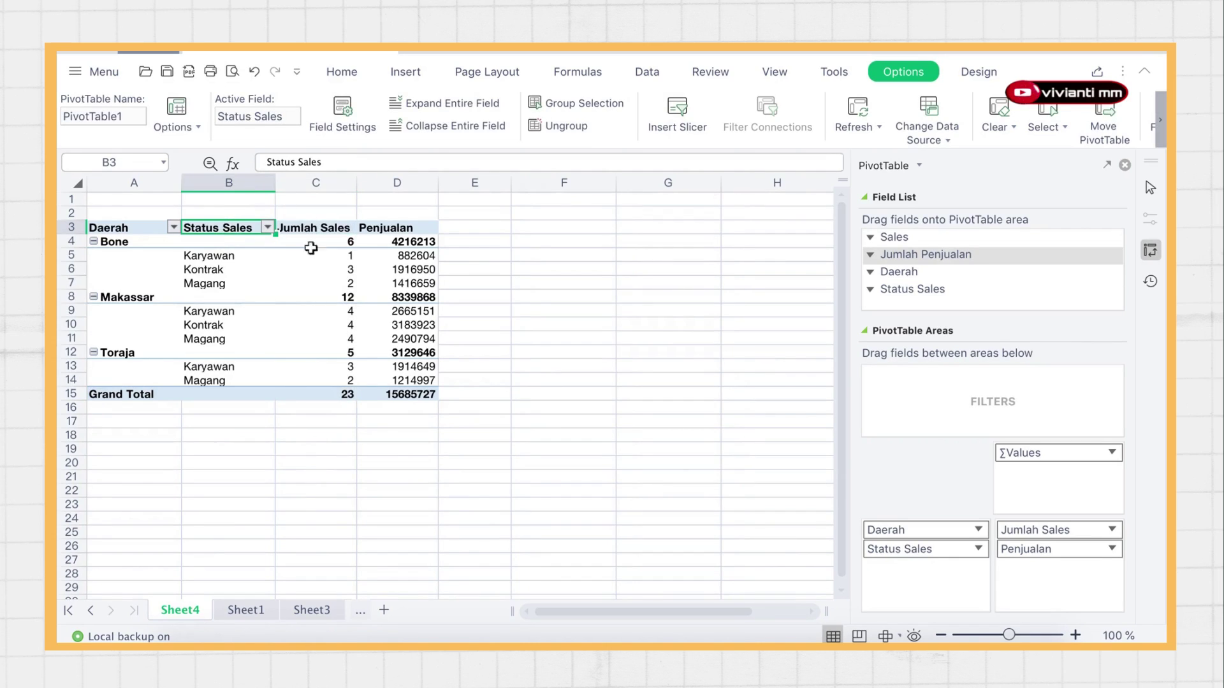
{"action": "left_click", "coordinate": [291, 294]}
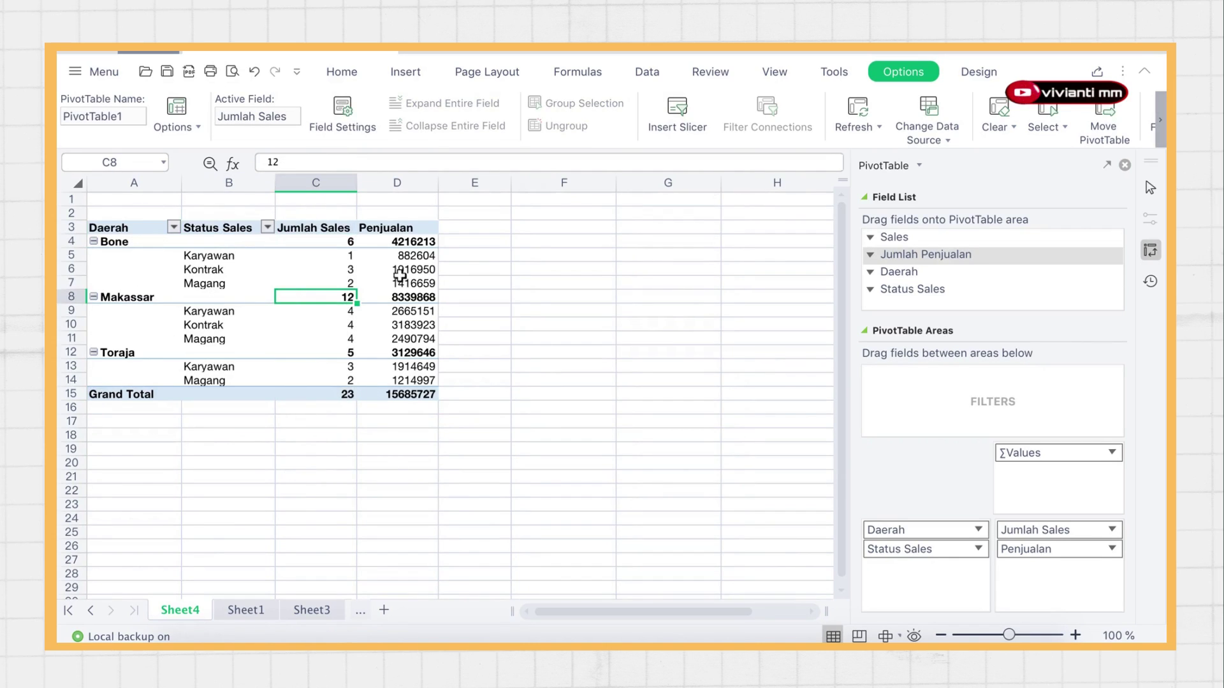
{"action": "mouse_move", "coordinate": [412, 345]}
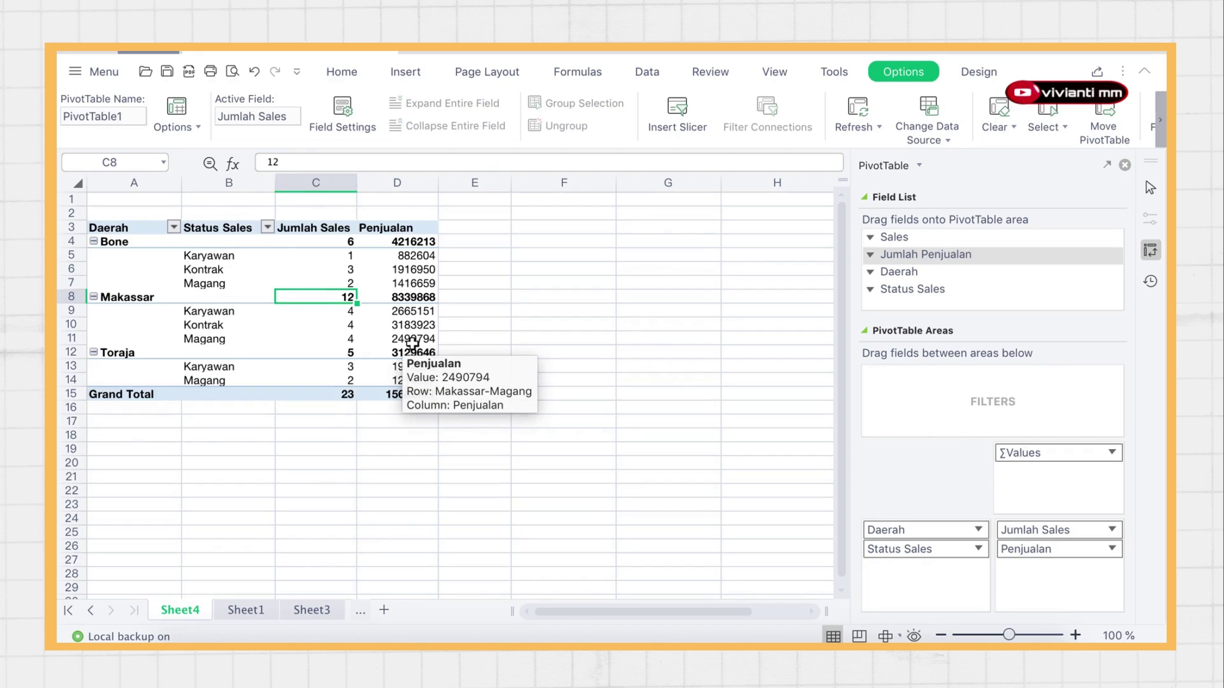
Step: Format the Penjualan values in D4:D15 as Accounting with the Rp Indonesian(Indonesia) symbol and 2 decimal places
{"action": "left_click_drag", "start_coordinate": [421, 255], "coordinate": [420, 393]}
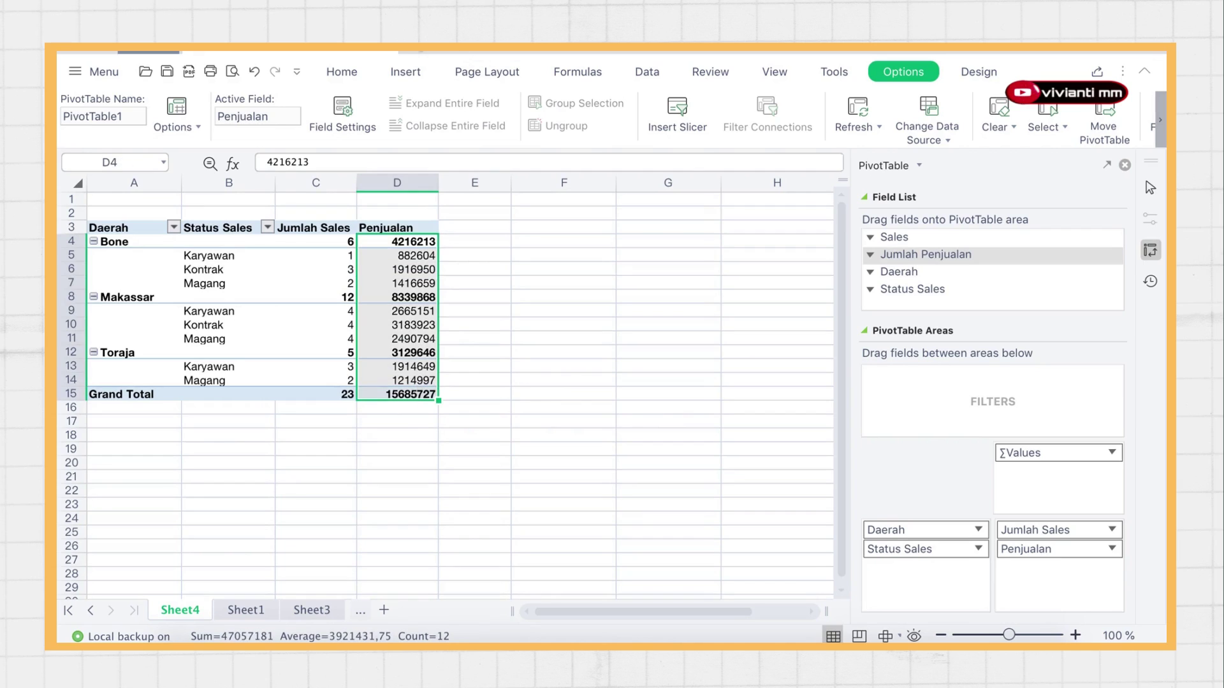
{"action": "left_click", "coordinate": [341, 70]}
{"action": "left_click", "coordinate": [842, 103]}
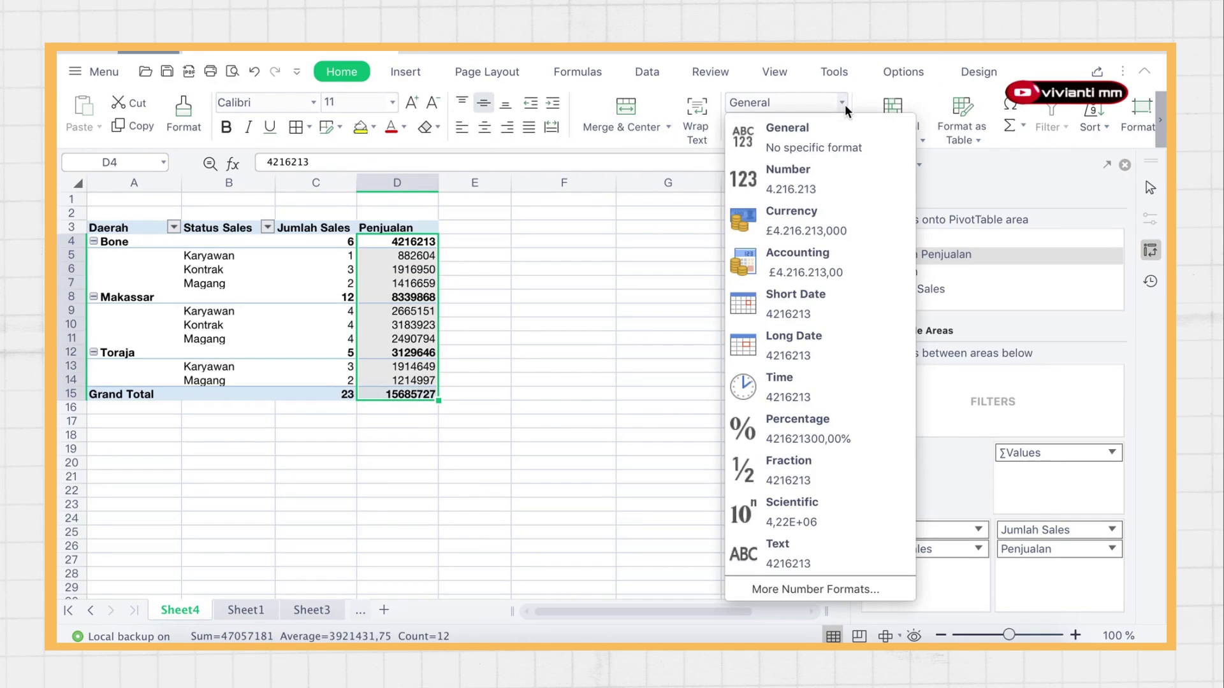
{"action": "left_click", "coordinate": [764, 590]}
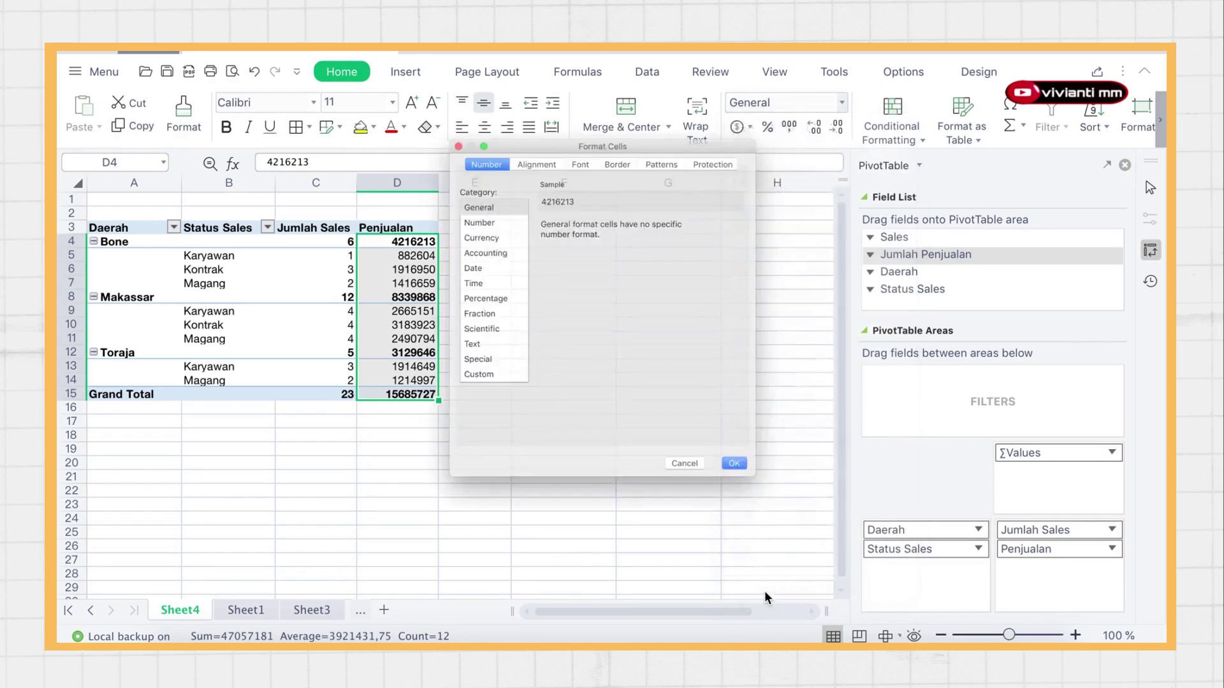
{"action": "left_click", "coordinate": [430, 234]}
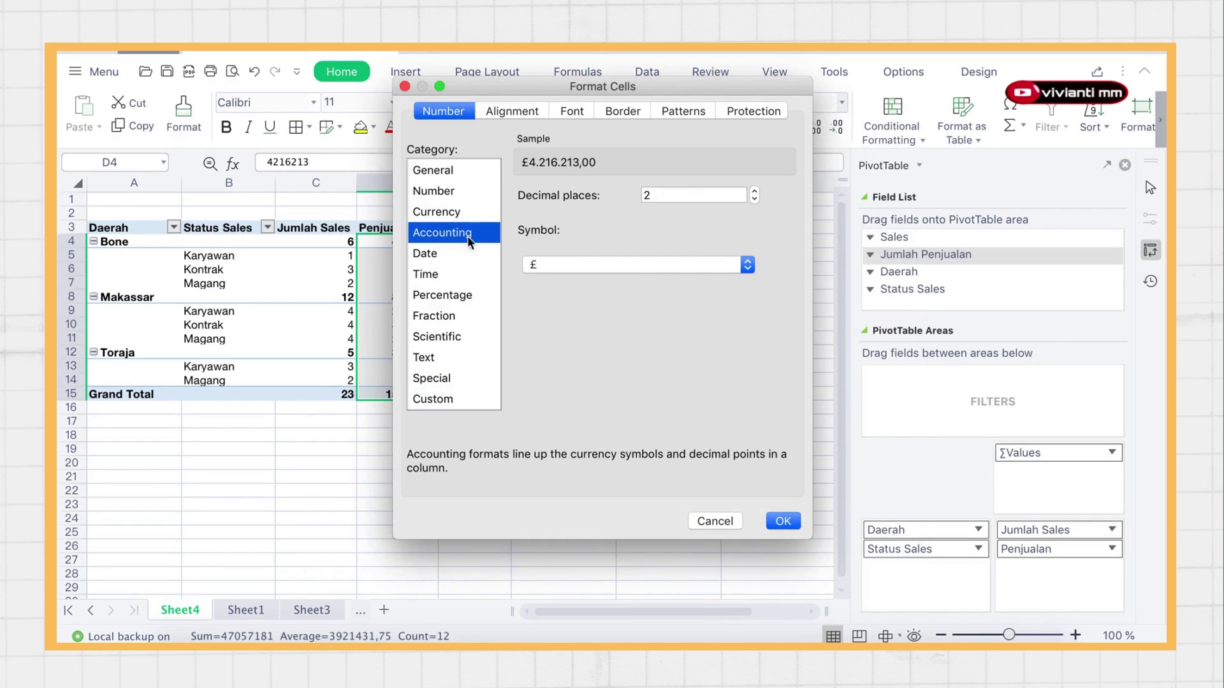
{"action": "left_click", "coordinate": [639, 264]}
{"action": "scroll", "coordinate": [639, 345], "scroll_direction": "down", "scroll_amount": 15}
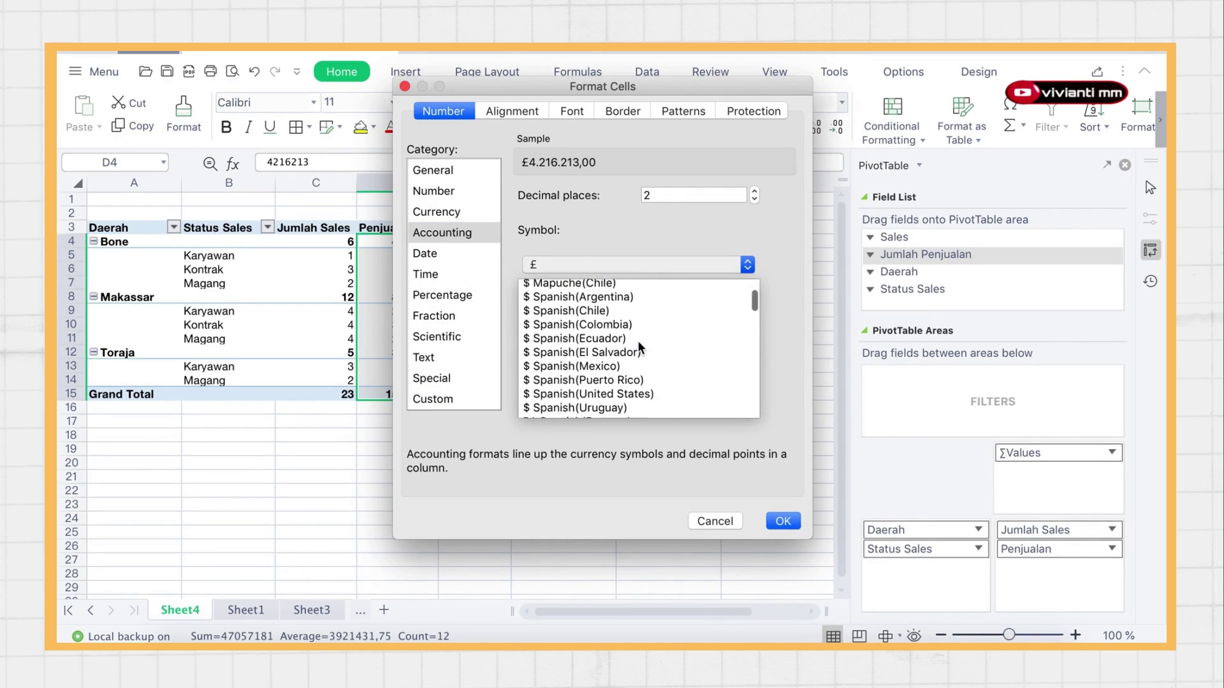
{"action": "scroll", "coordinate": [637, 341], "scroll_direction": "down", "scroll_amount": 3}
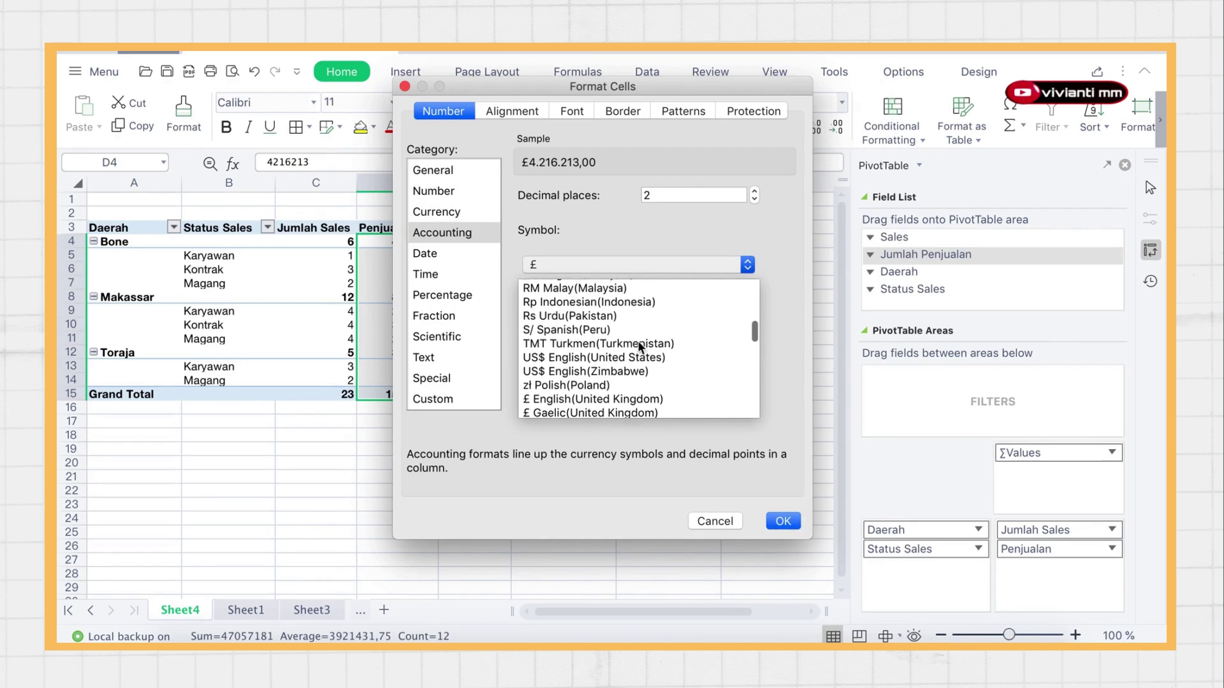
{"action": "scroll", "coordinate": [638, 340], "scroll_direction": "up", "scroll_amount": 5}
{"action": "left_click", "coordinate": [584, 350]}
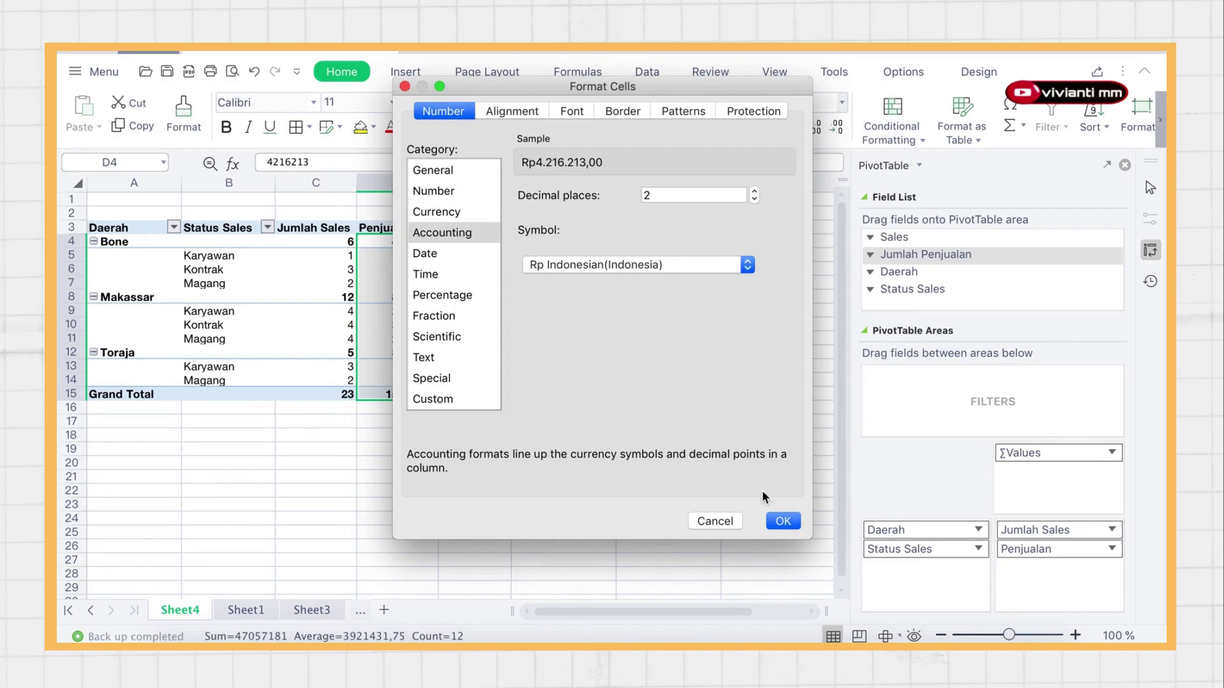
{"action": "left_click", "coordinate": [784, 521]}
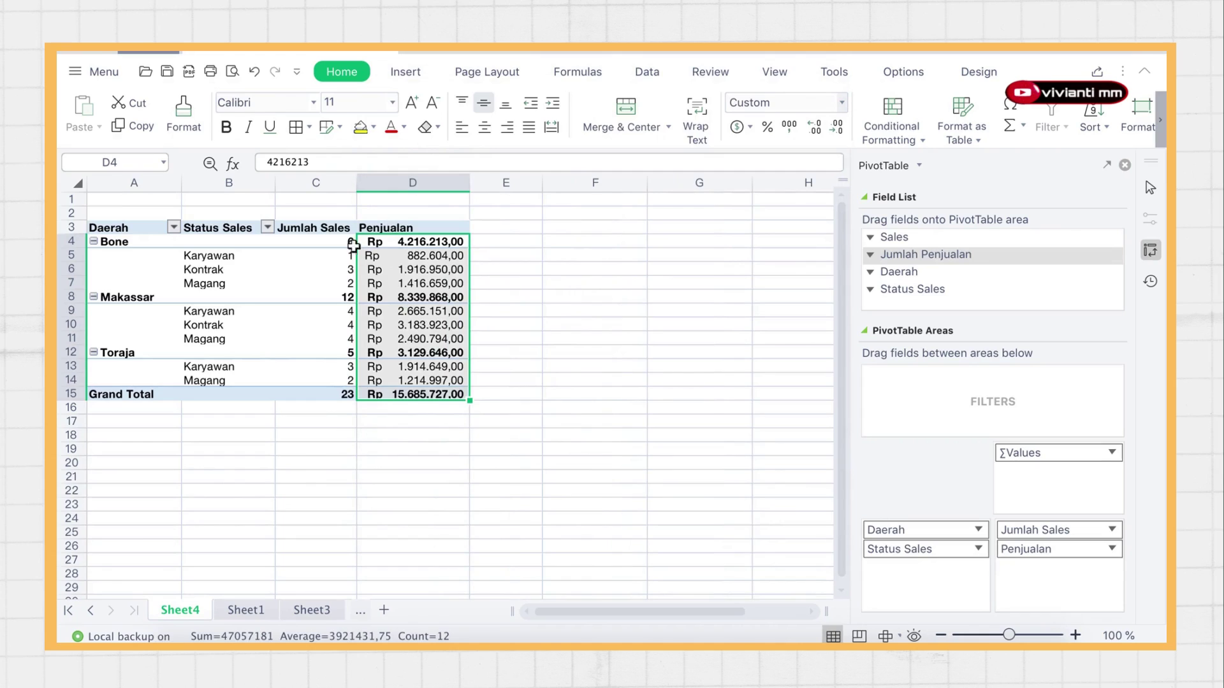
Step: Apply all borders to the pivot table range A3:D15 and center the Jumlah Sales column C horizontally
{"action": "left_click_drag", "start_coordinate": [140, 230], "coordinate": [453, 392]}
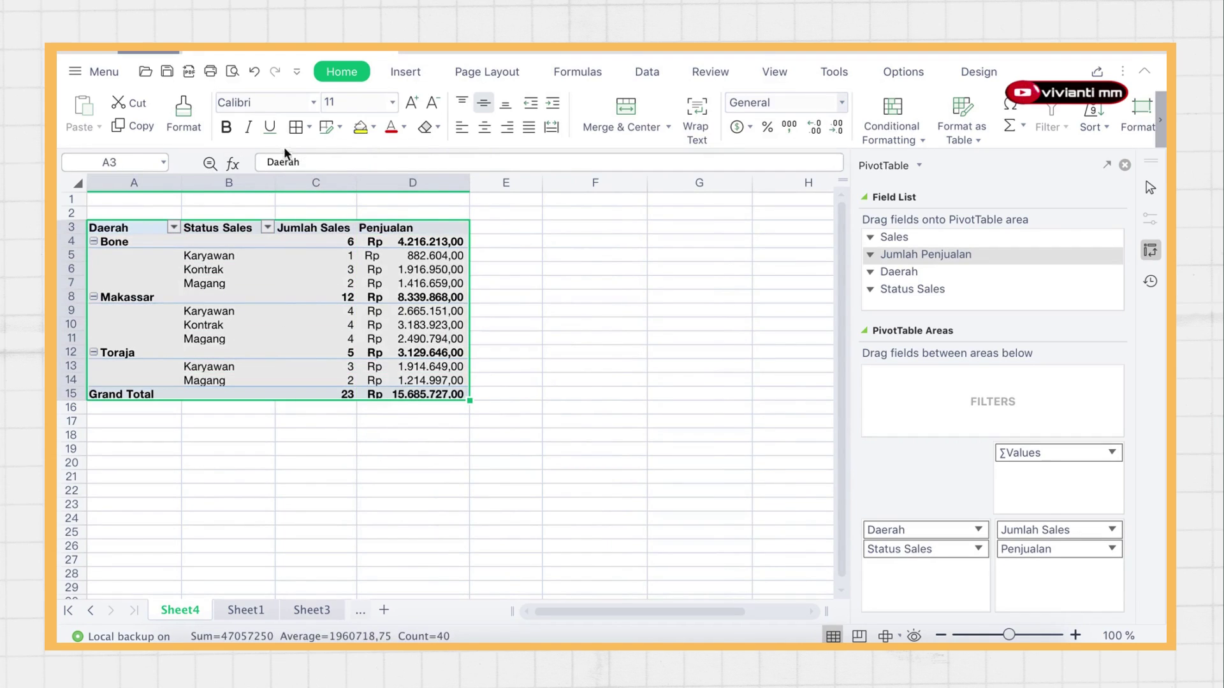
{"action": "left_click", "coordinate": [296, 130]}
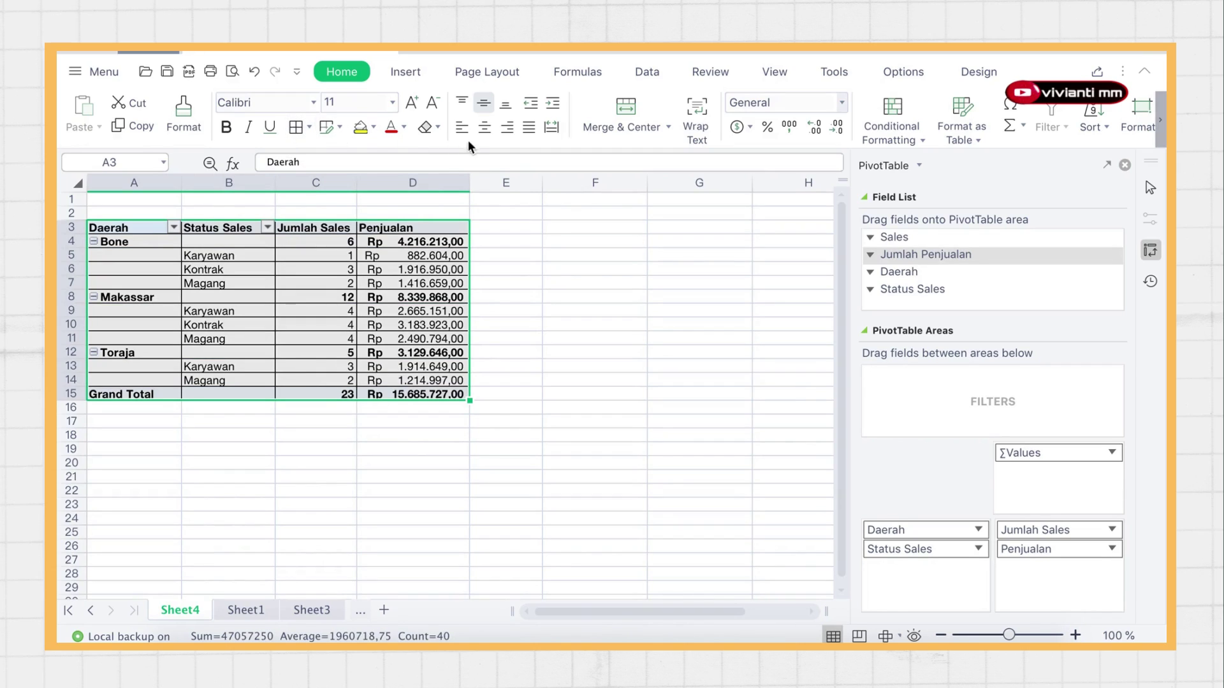
{"action": "left_click", "coordinate": [332, 231]}
{"action": "left_click", "coordinate": [331, 181]}
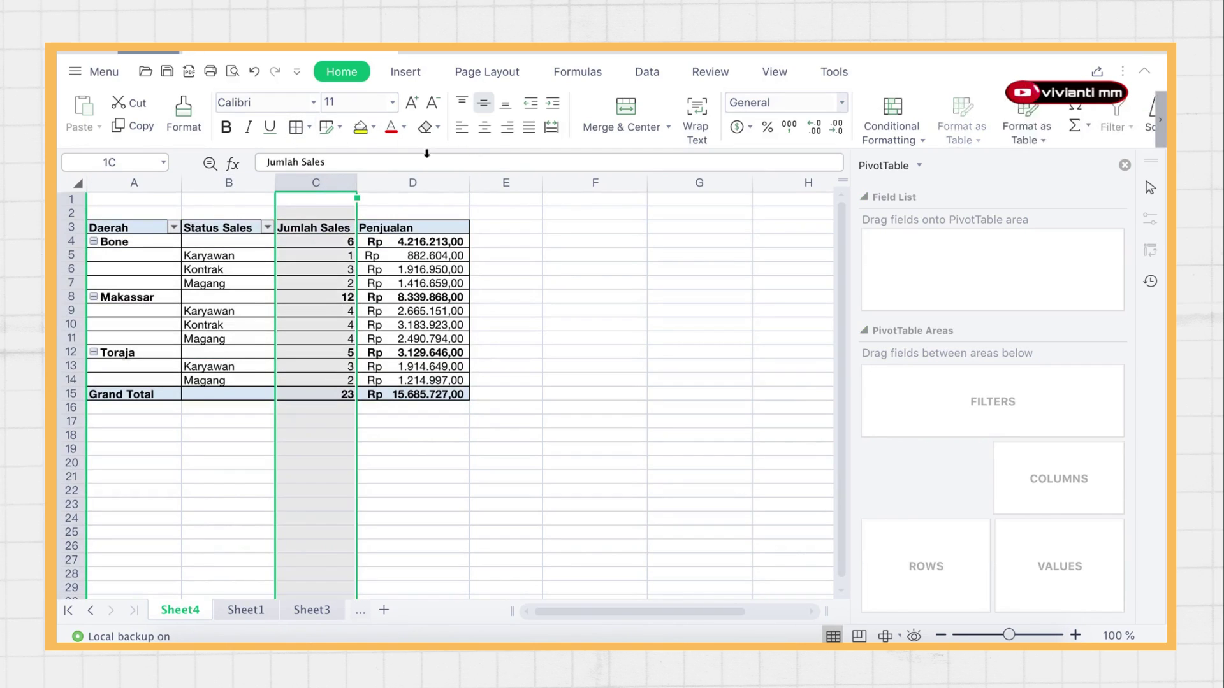
{"action": "left_click", "coordinate": [484, 127]}
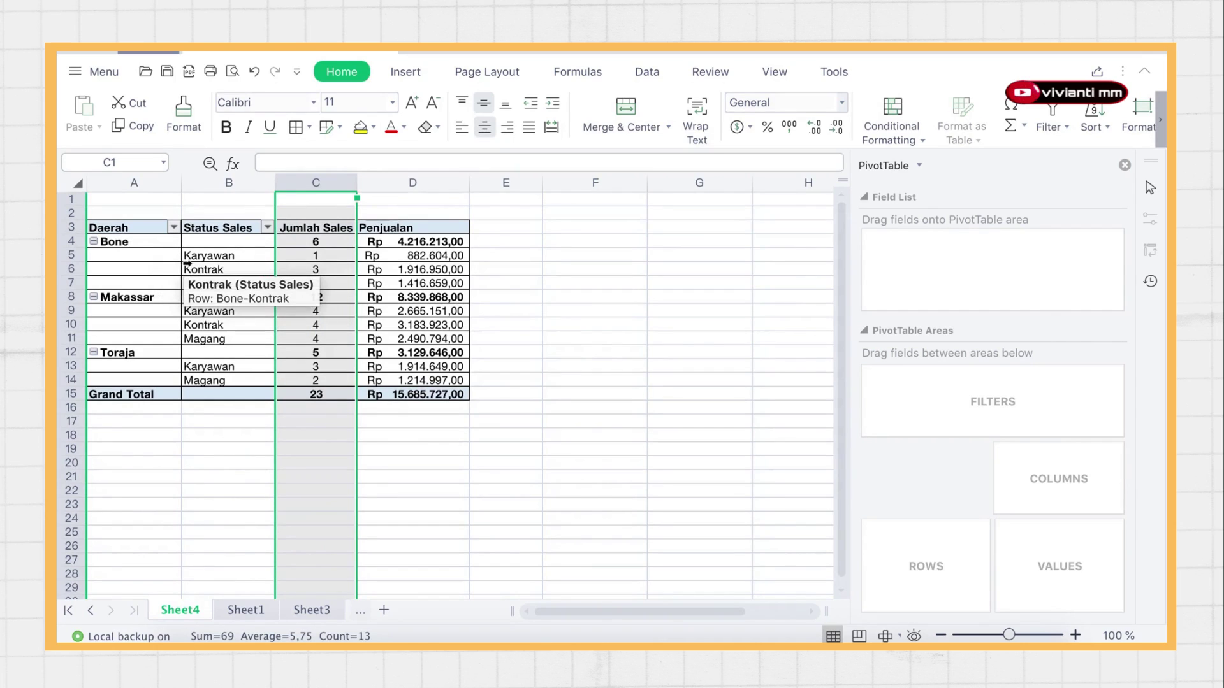
Step: Fill the Bone rows A4:D7 of the pivot table with yellow
{"action": "left_click_drag", "start_coordinate": [109, 242], "coordinate": [418, 284]}
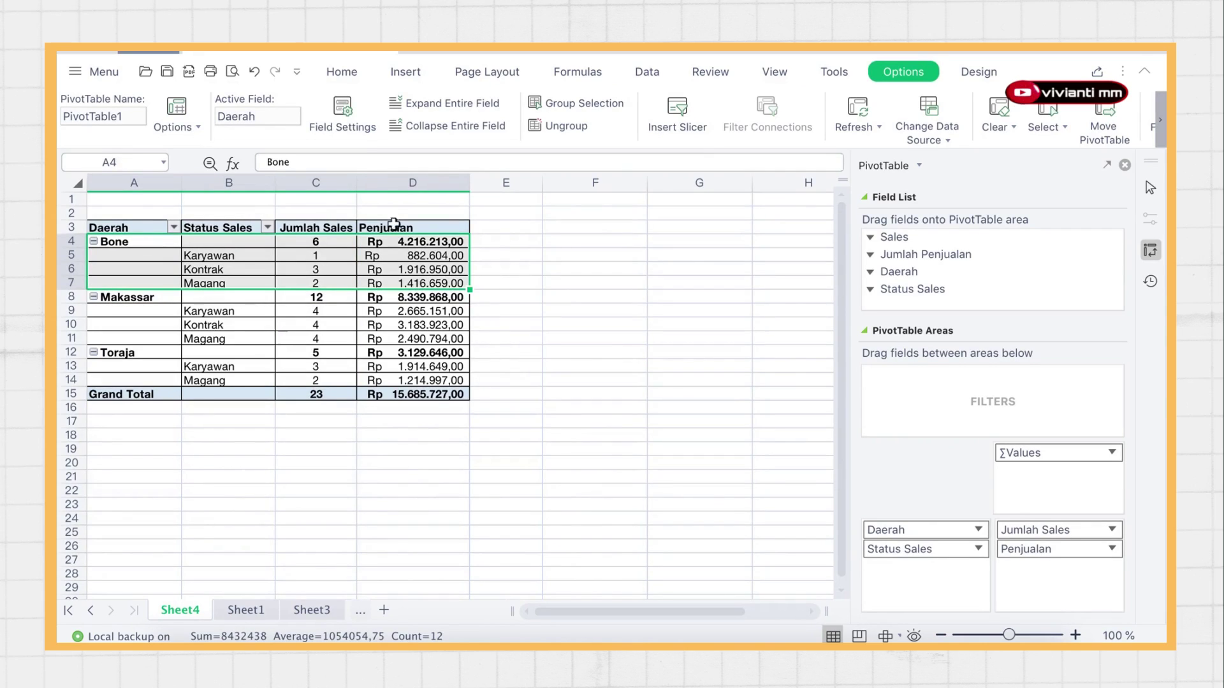
{"action": "left_click", "coordinate": [356, 75]}
{"action": "left_click", "coordinate": [360, 127]}
Step: Fill the Makassar rows A8:D11 of the pivot table with the standard light green
{"action": "left_click_drag", "start_coordinate": [145, 297], "coordinate": [398, 331]}
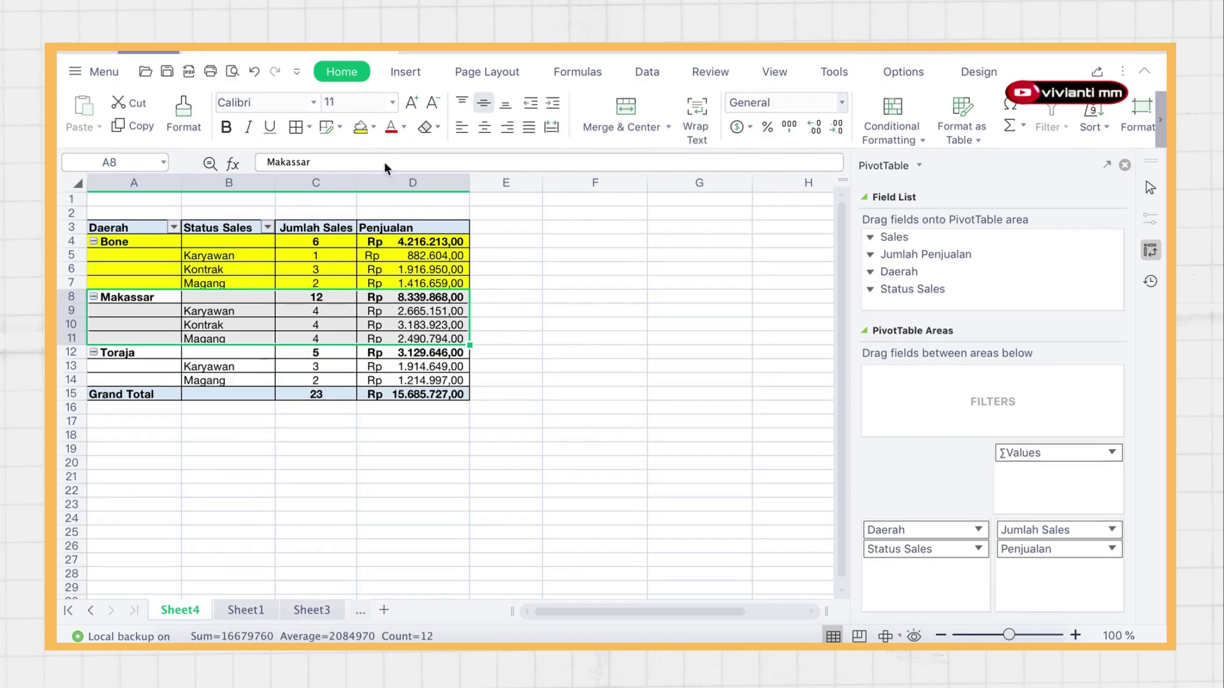
{"action": "left_click", "coordinate": [374, 128]}
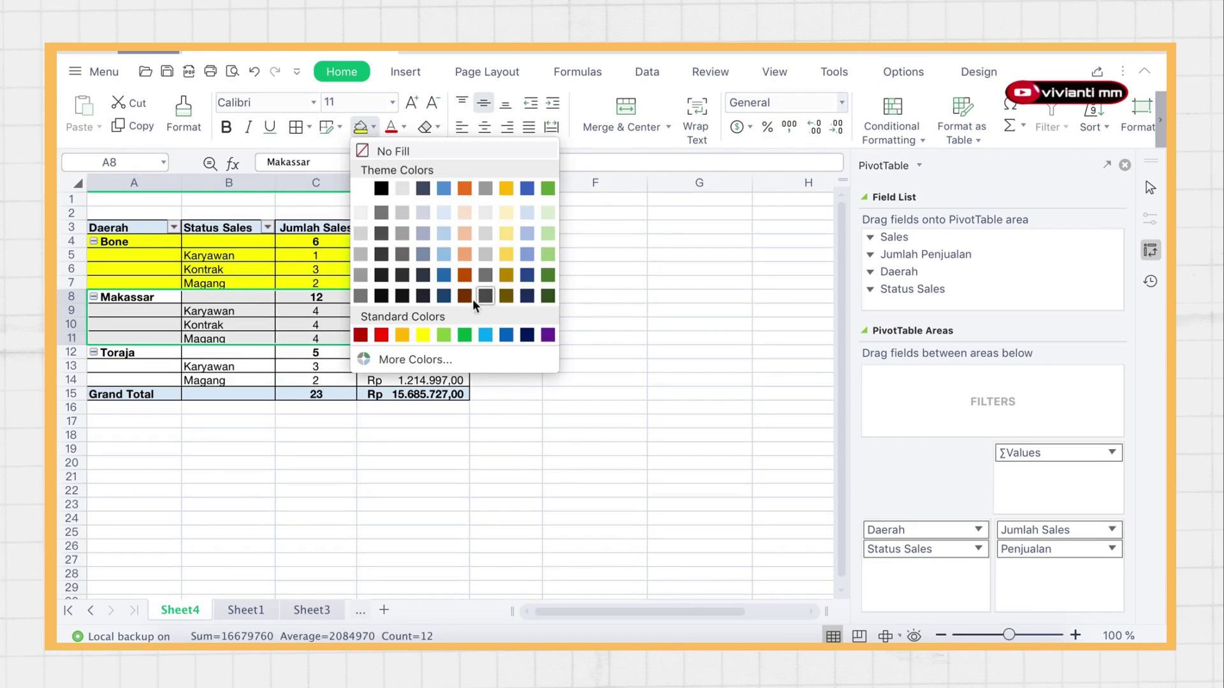
{"action": "left_click", "coordinate": [444, 335]}
Step: Fill the Toraja rows A12:D14 of the pivot table with the standard light blue and deselect the range
{"action": "left_click_drag", "start_coordinate": [146, 353], "coordinate": [408, 380]}
{"action": "left_click", "coordinate": [374, 127]}
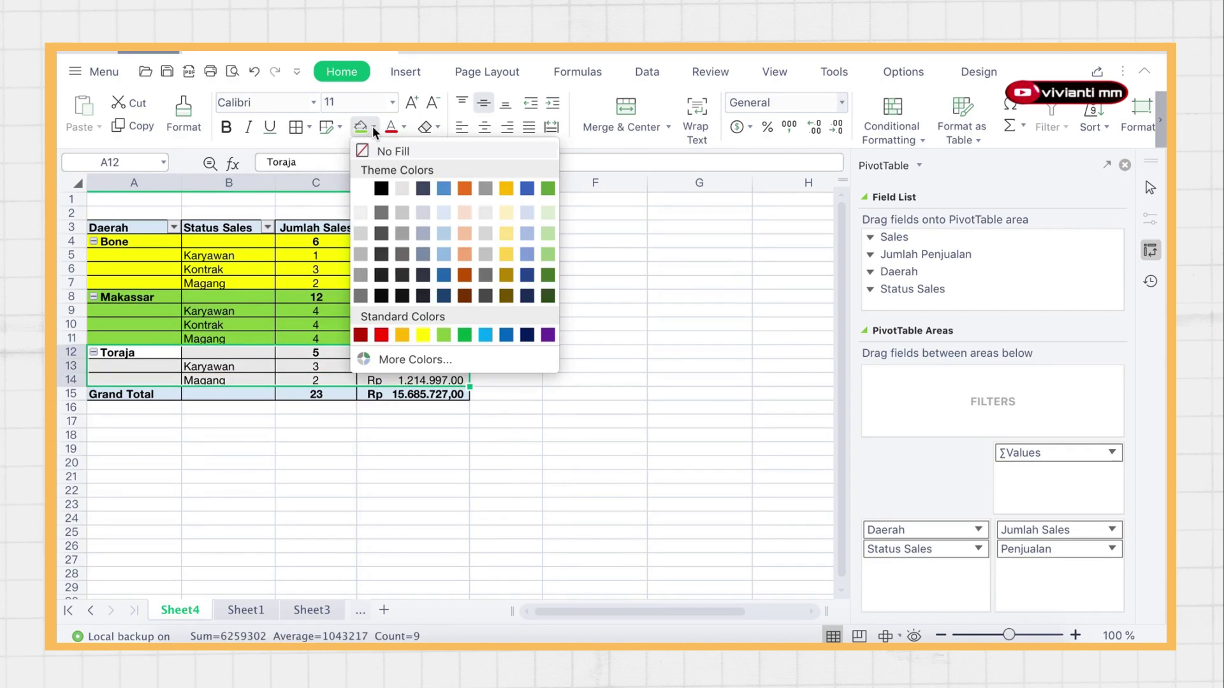
{"action": "left_click", "coordinate": [487, 334]}
{"action": "left_click", "coordinate": [521, 438]}
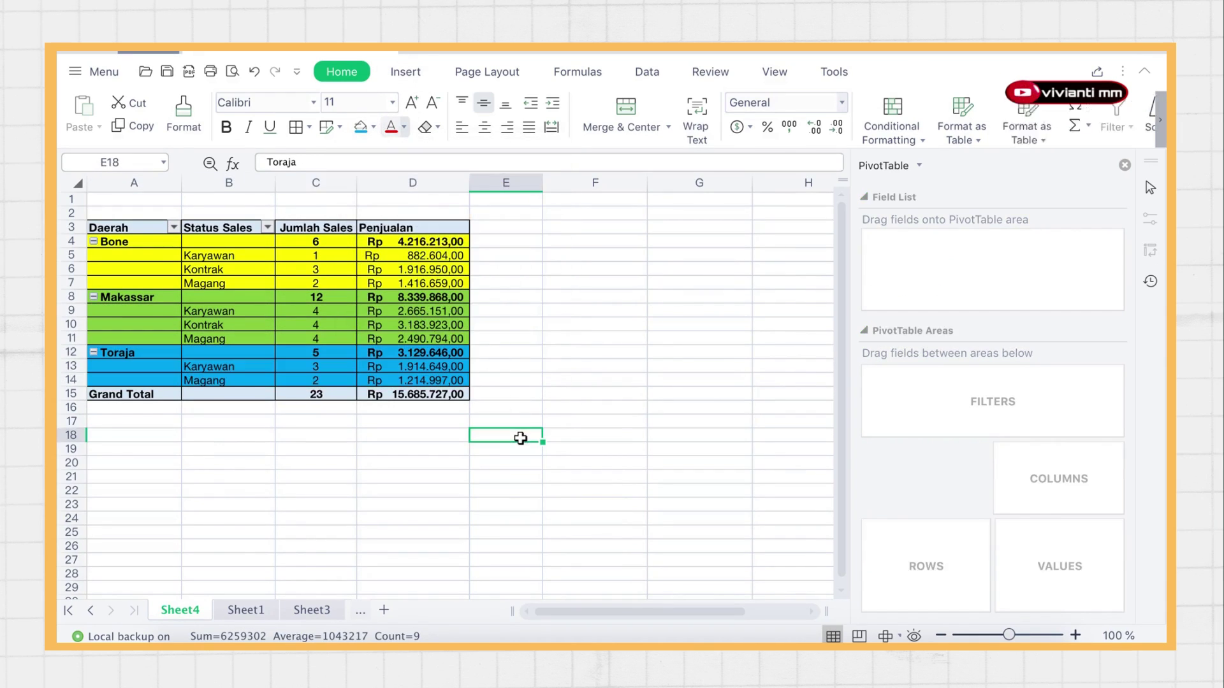